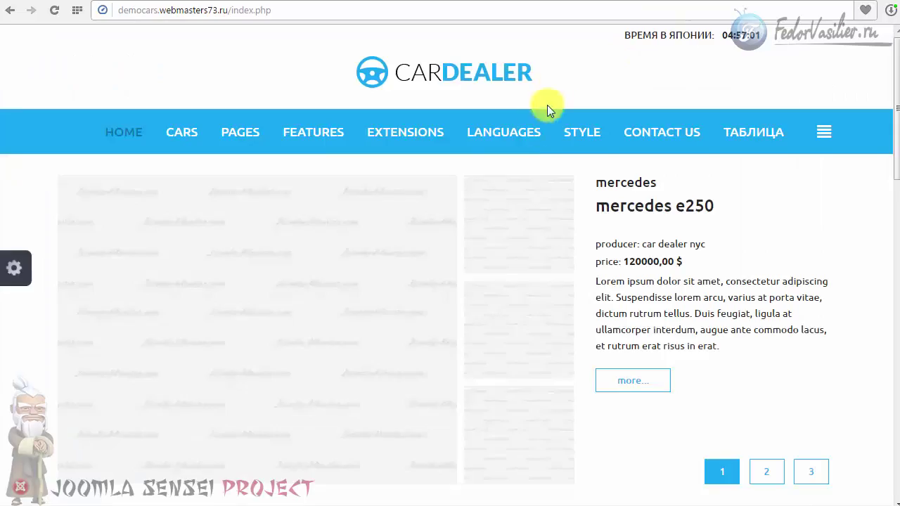
Upload and install the LeoClock module package (mod_leoclock zip) in the Joomla extension manager
{"action": "mouse_move", "coordinate": [532, 155]}
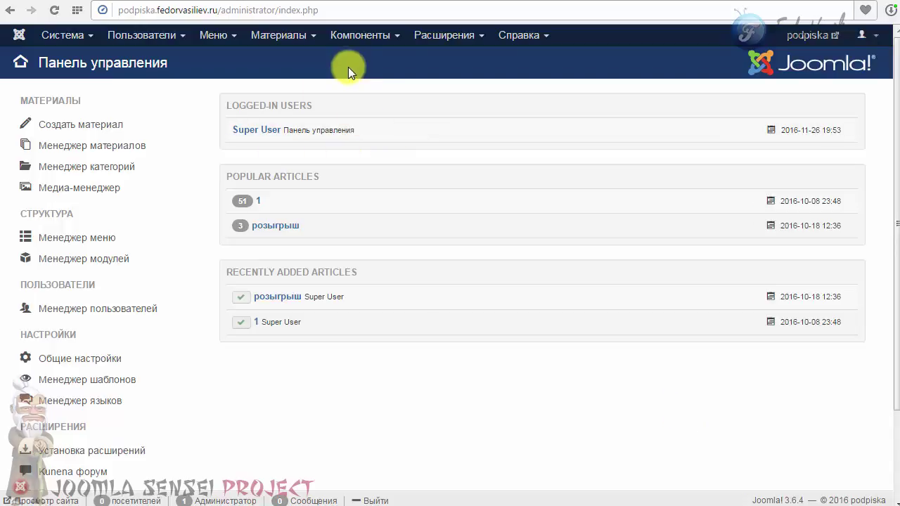
{"action": "left_click", "coordinate": [445, 35]}
{"action": "left_click", "coordinate": [454, 59]}
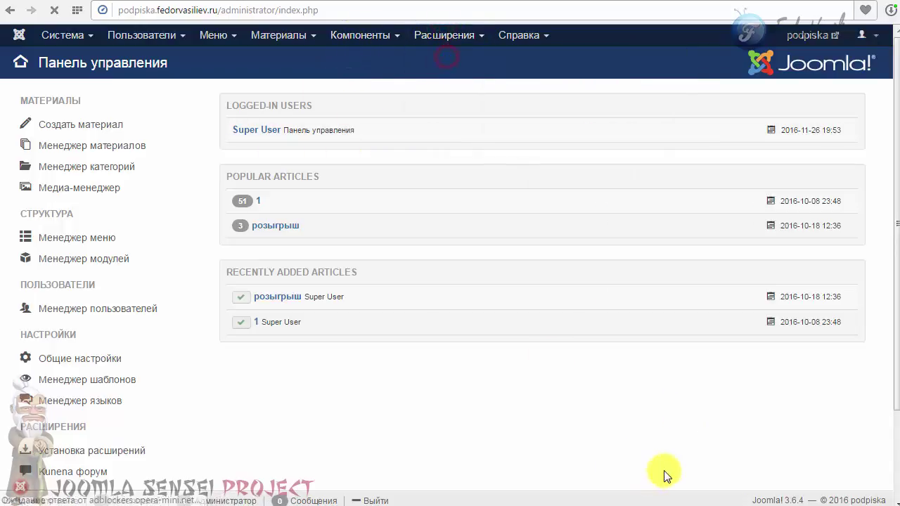
{"action": "left_click", "coordinate": [311, 131]}
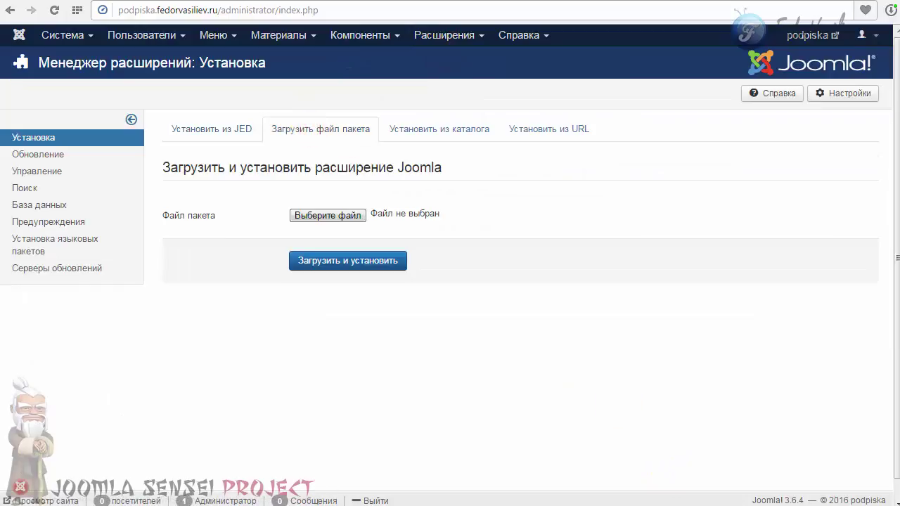
{"action": "left_click_drag", "start_coordinate": [382, 225], "coordinate": [415, 214]}
{"action": "left_click", "coordinate": [370, 261]}
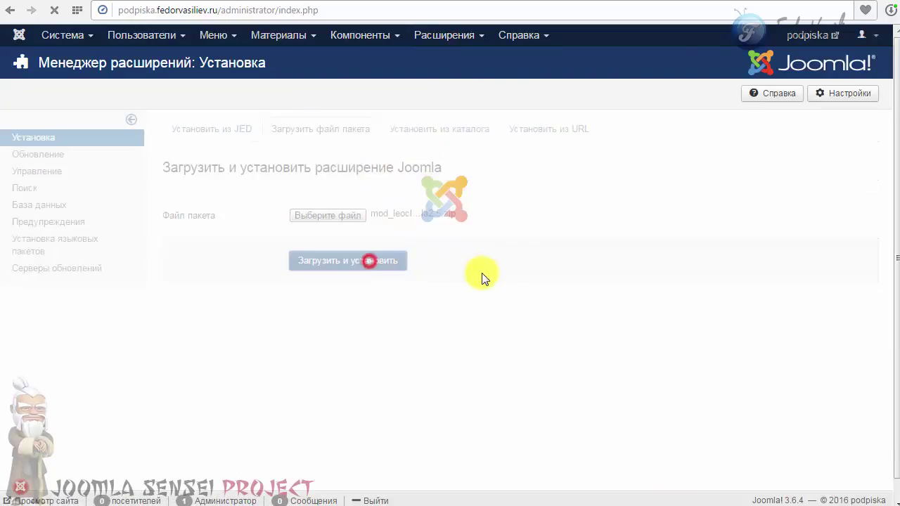
{"action": "left_click_drag", "start_coordinate": [330, 144], "coordinate": [372, 139]}
Sort the site modules by descending ID in the module manager and open the LeoClock module
{"action": "left_click", "coordinate": [434, 34]}
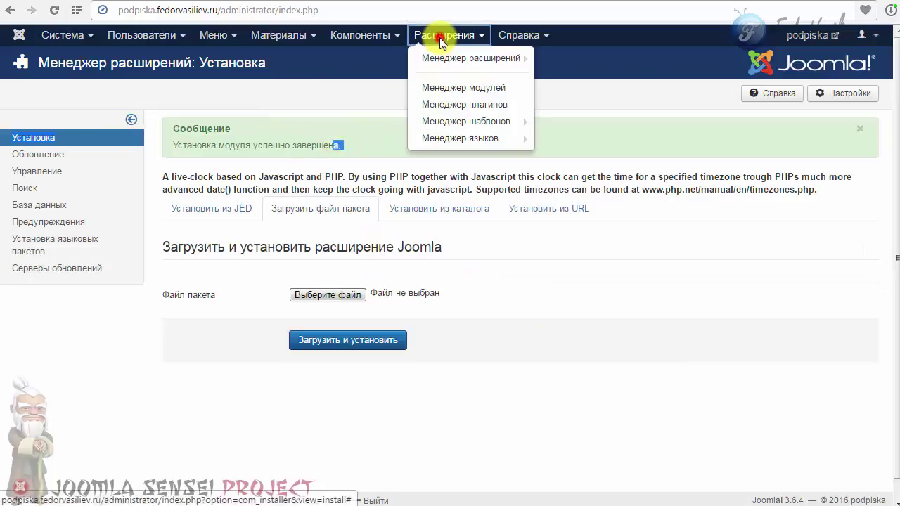
{"action": "left_click", "coordinate": [454, 88]}
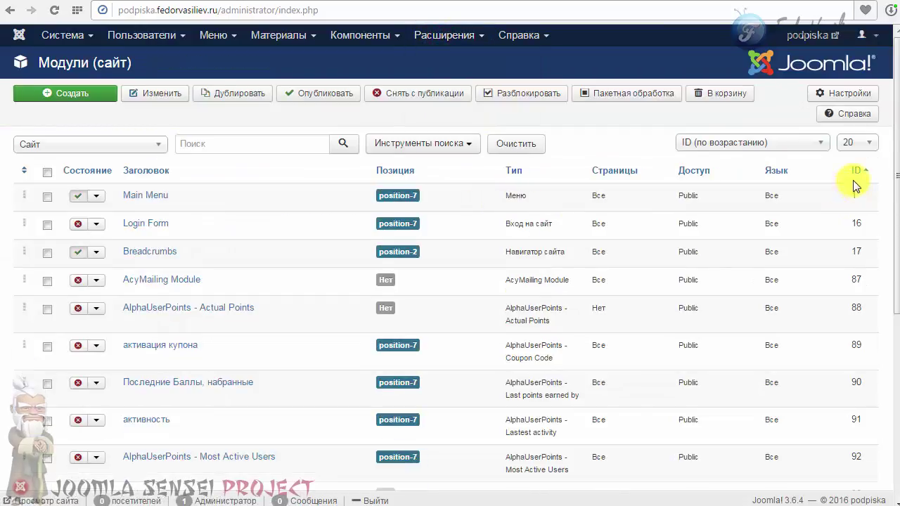
{"action": "left_click", "coordinate": [856, 172]}
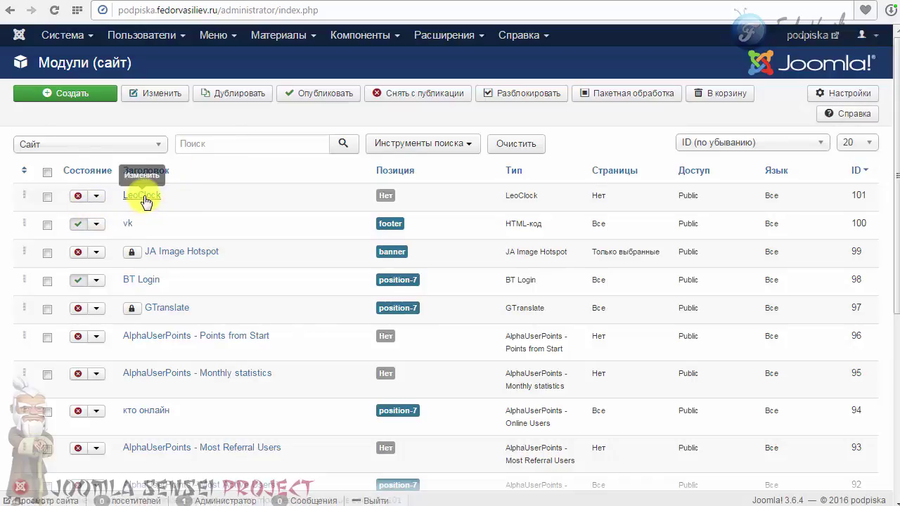
{"action": "left_click", "coordinate": [146, 199]}
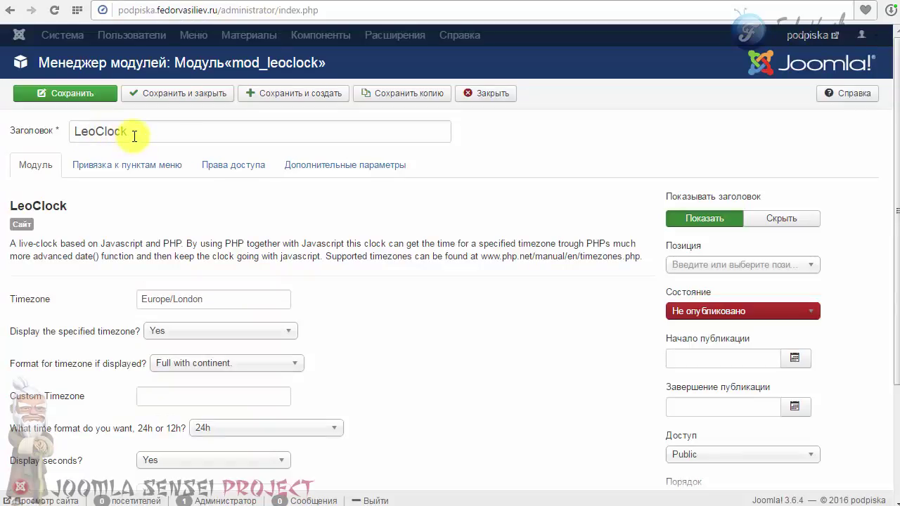
Change the module's title to "Время"
{"action": "left_click", "coordinate": [98, 133]}
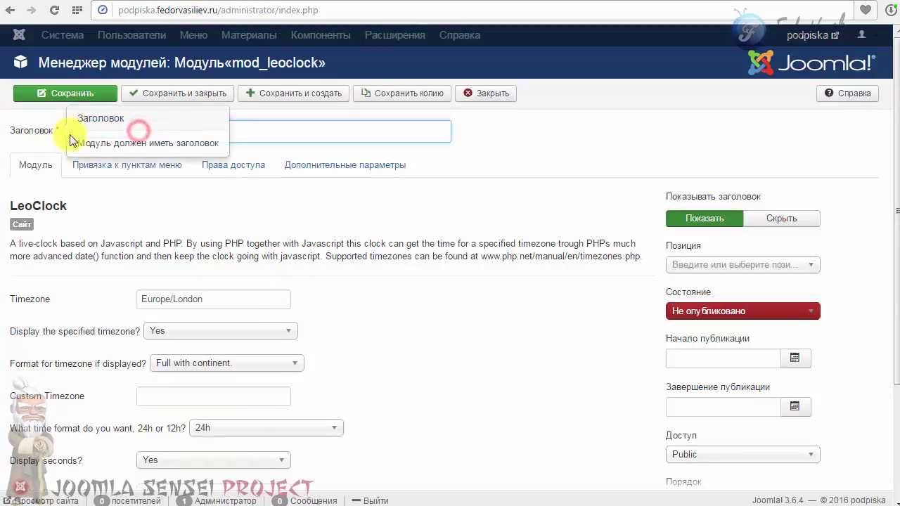
{"action": "double_click", "coordinate": [105, 131]}
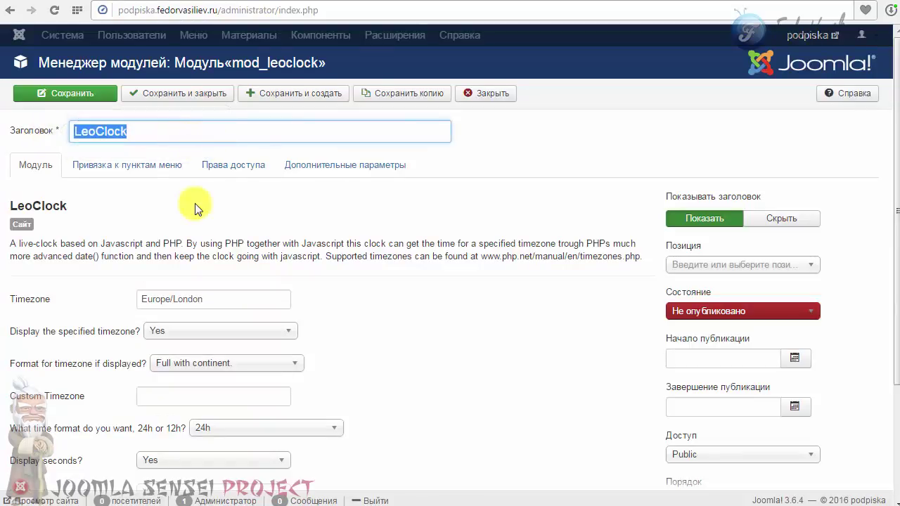
{"action": "type", "text": "Время"}
Set the module's state to published (Опубликовано) and its position to Banner [banner]
{"action": "left_click", "coordinate": [735, 313]}
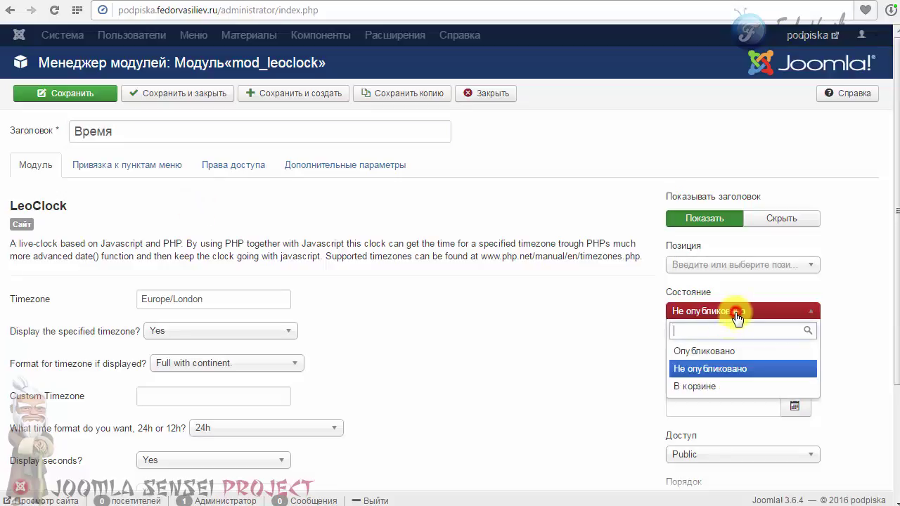
{"action": "left_click", "coordinate": [709, 348]}
{"action": "left_click", "coordinate": [801, 265]}
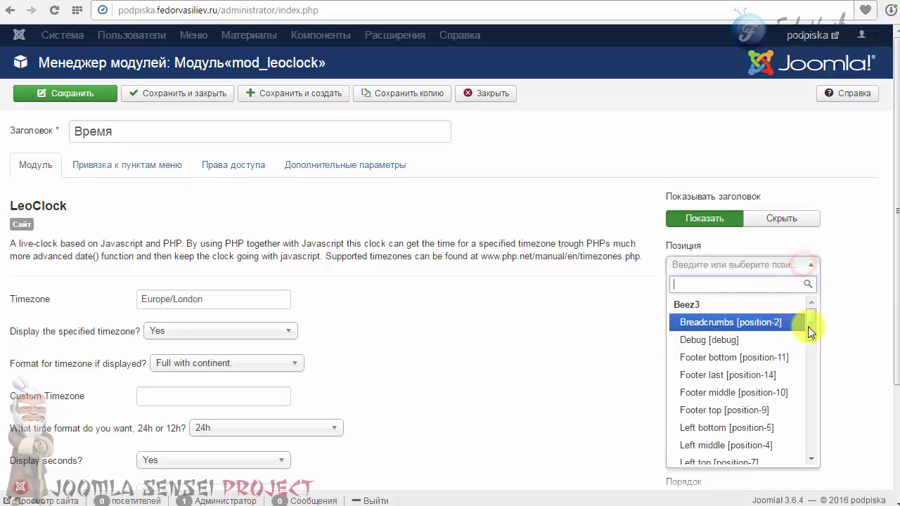
{"action": "left_click_drag", "start_coordinate": [808, 326], "coordinate": [809, 378]}
{"action": "left_click", "coordinate": [736, 364]}
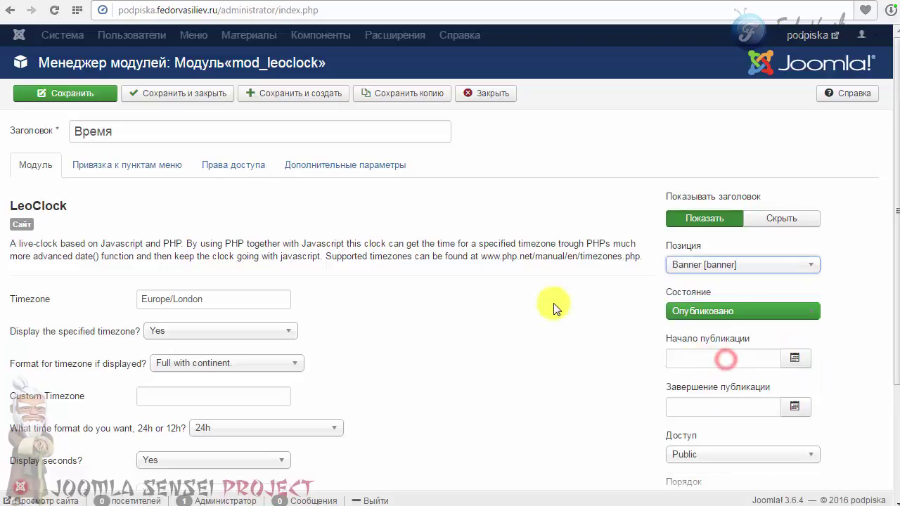
{"action": "left_click", "coordinate": [540, 404]}
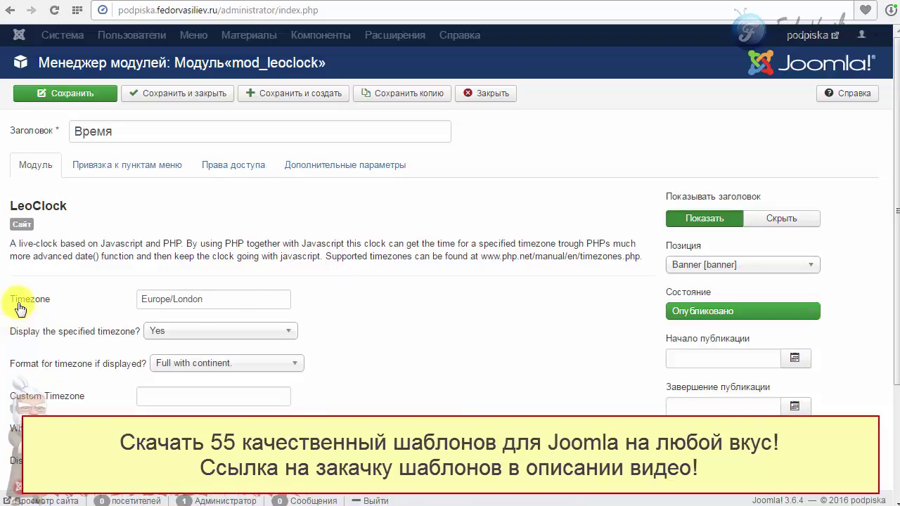
{"action": "left_click_drag", "start_coordinate": [237, 302], "coordinate": [117, 305]}
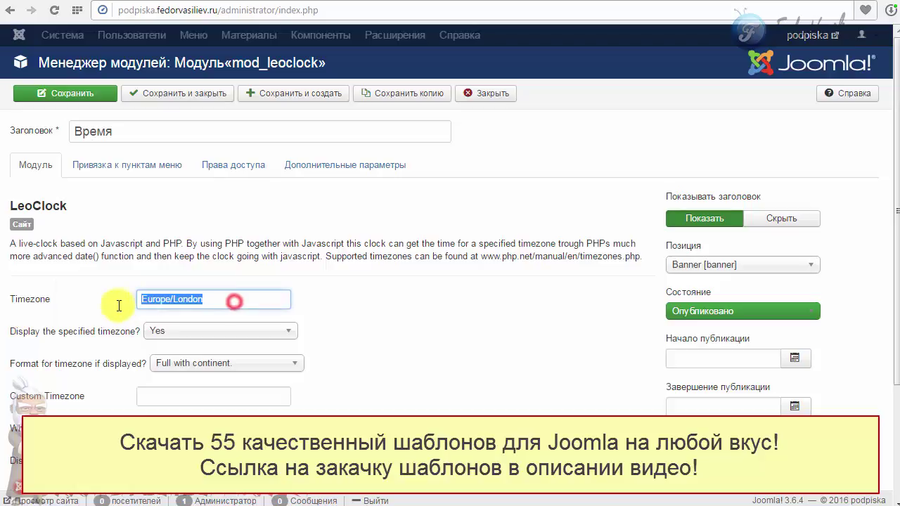
{"action": "left_click", "coordinate": [36, 309]}
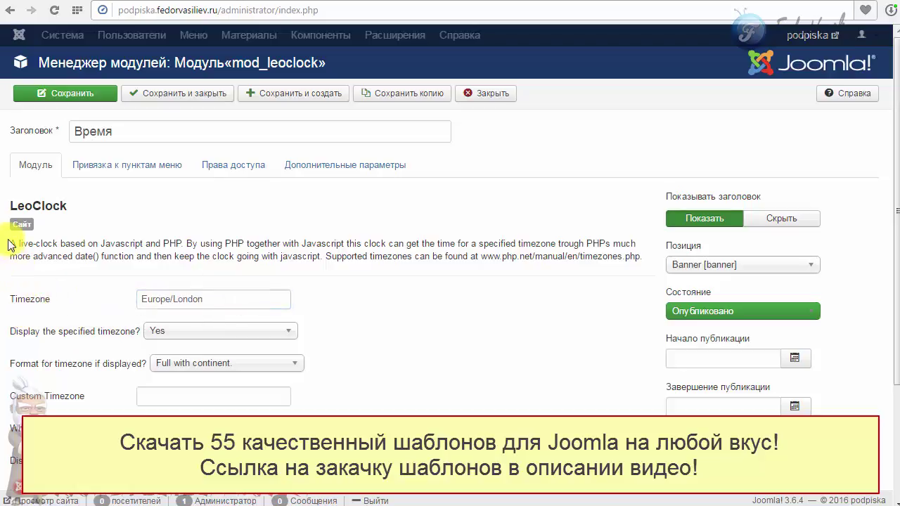
{"action": "left_click_drag", "start_coordinate": [9, 244], "coordinate": [627, 252]}
{"action": "left_click", "coordinate": [564, 255]}
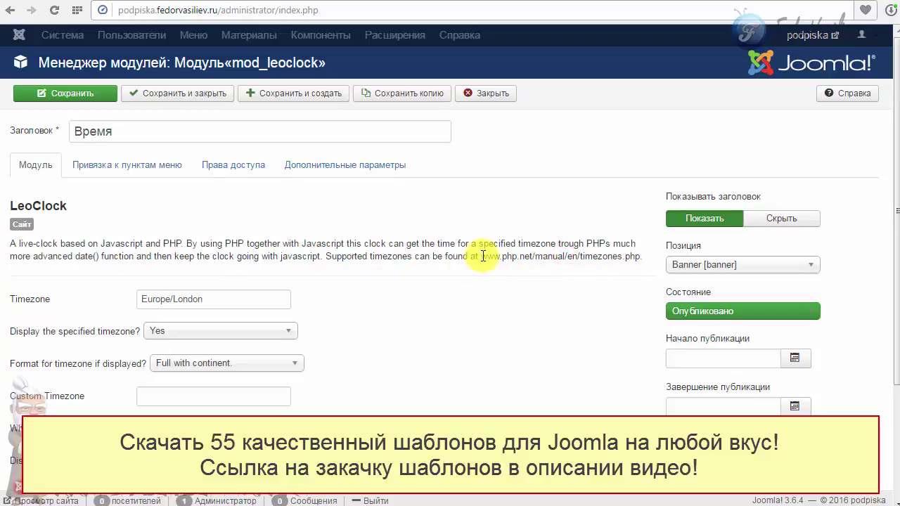
{"action": "left_click_drag", "start_coordinate": [481, 256], "coordinate": [641, 256]}
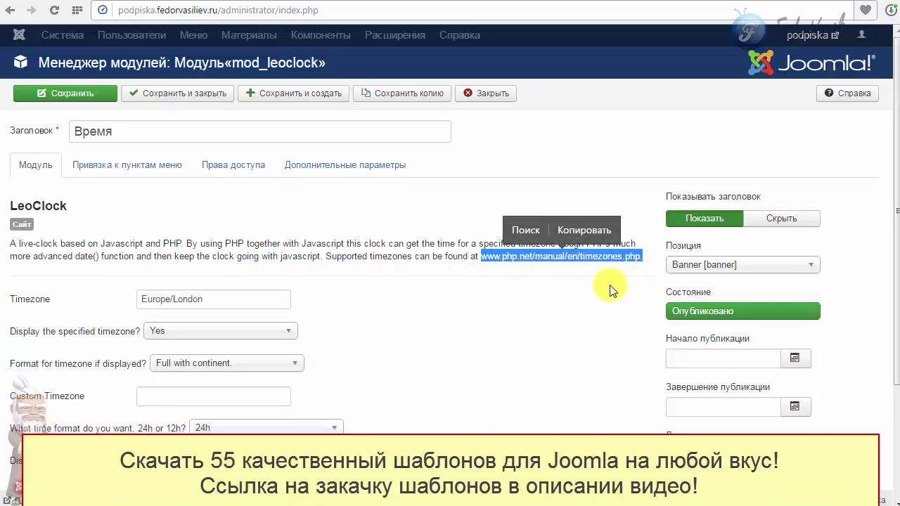
{"action": "left_click", "coordinate": [605, 284]}
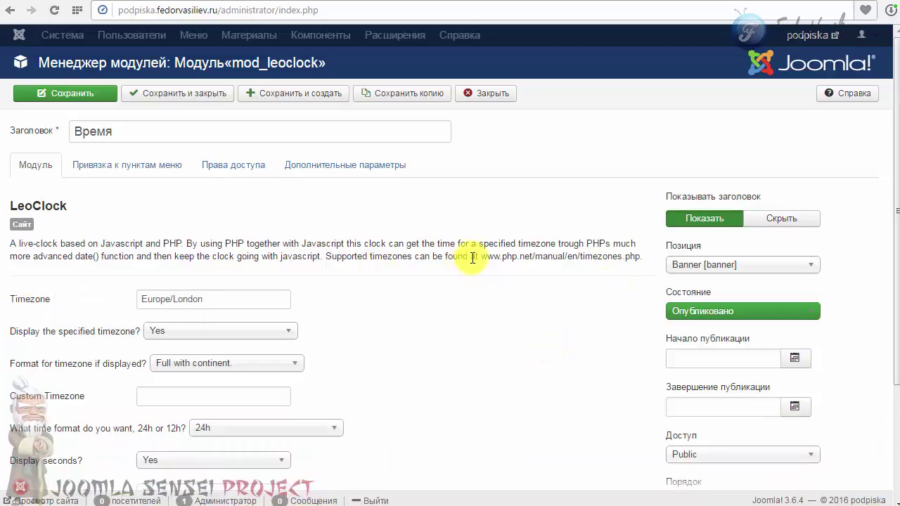
{"action": "left_click_drag", "start_coordinate": [482, 258], "coordinate": [641, 258]}
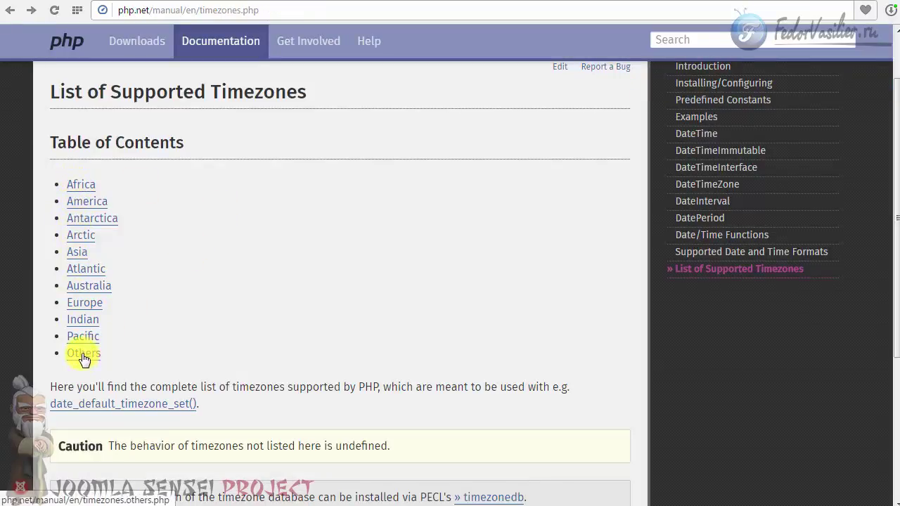
{"action": "left_click", "coordinate": [84, 309]}
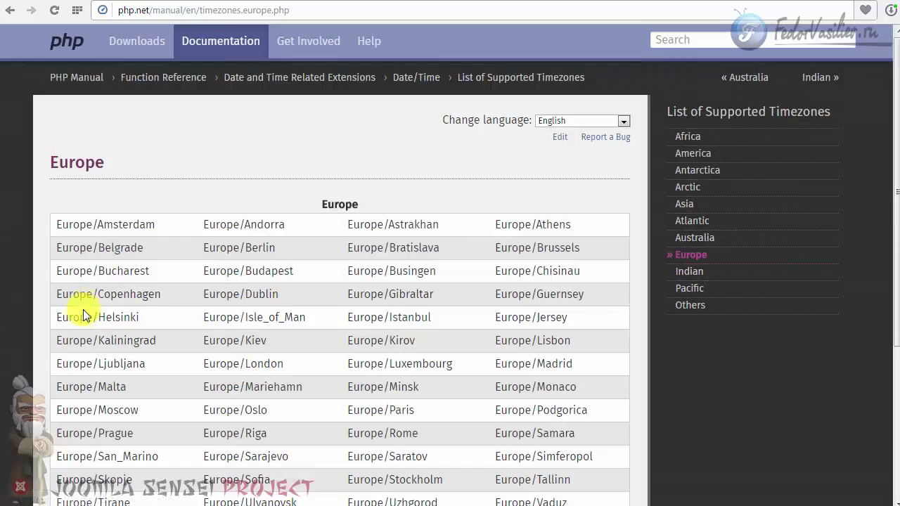
Copy the Europe/Moscow entry from the list of European timezones
{"action": "left_click_drag", "start_coordinate": [294, 225], "coordinate": [216, 224]}
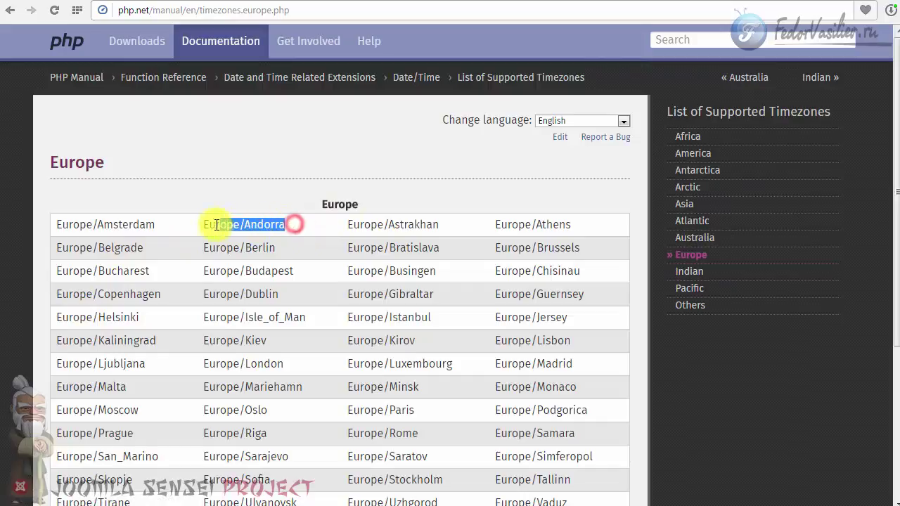
{"action": "left_click", "coordinate": [268, 227]}
{"action": "left_click_drag", "start_coordinate": [275, 248], "coordinate": [207, 249]}
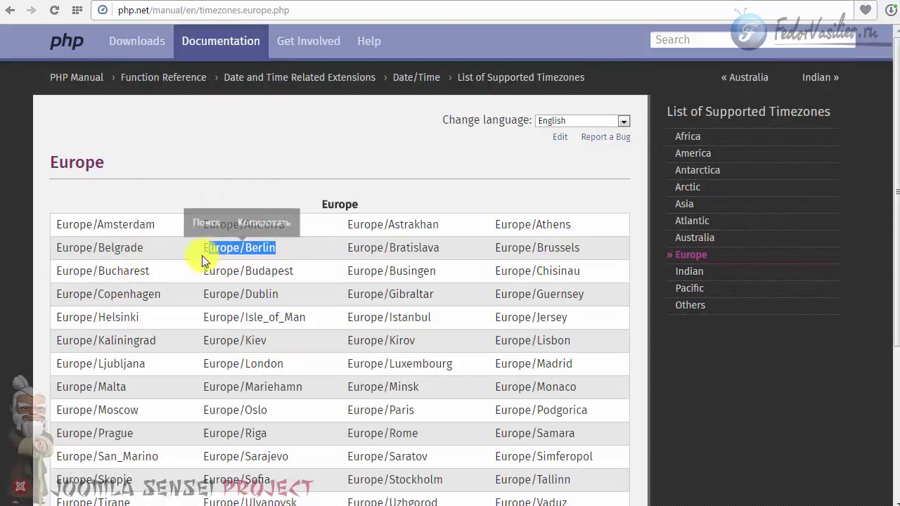
{"action": "scroll", "coordinate": [194, 326], "scroll_direction": "down", "scroll_amount": 2}
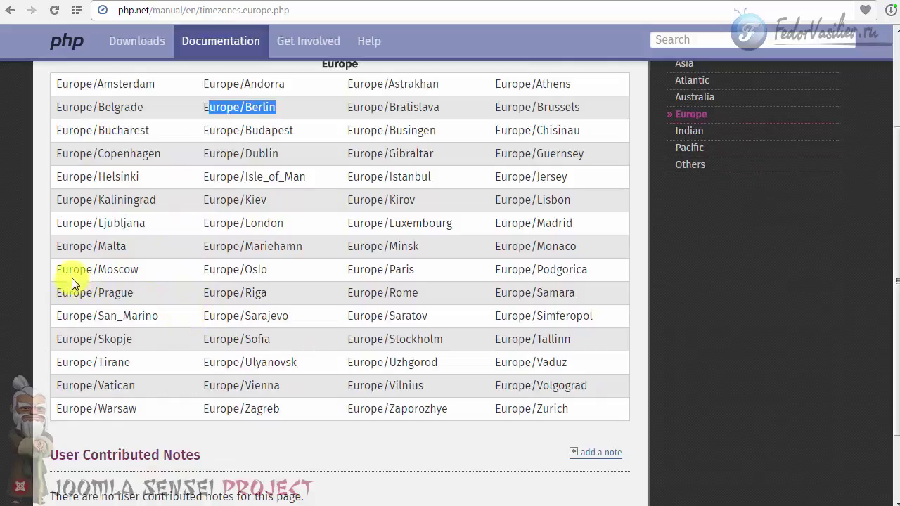
{"action": "left_click_drag", "start_coordinate": [140, 269], "coordinate": [64, 269]}
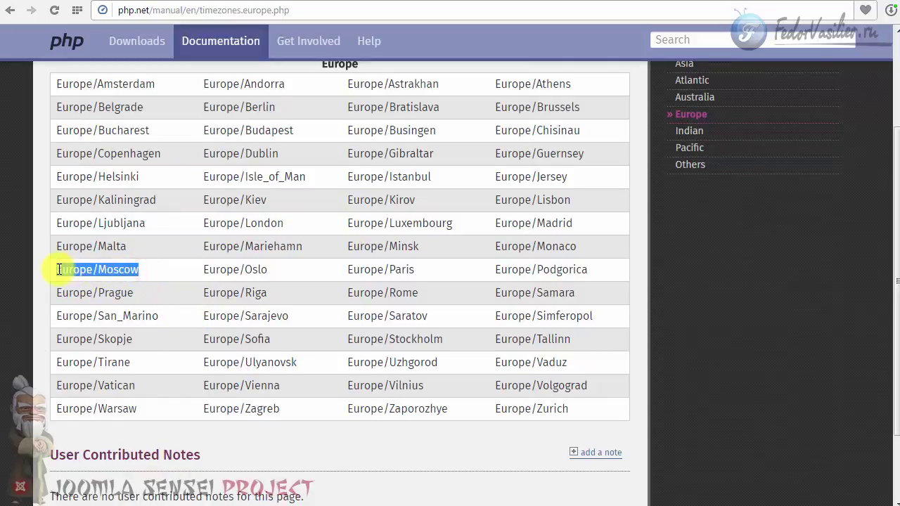
{"action": "right_click", "coordinate": [68, 267]}
{"action": "left_click", "coordinate": [115, 315]}
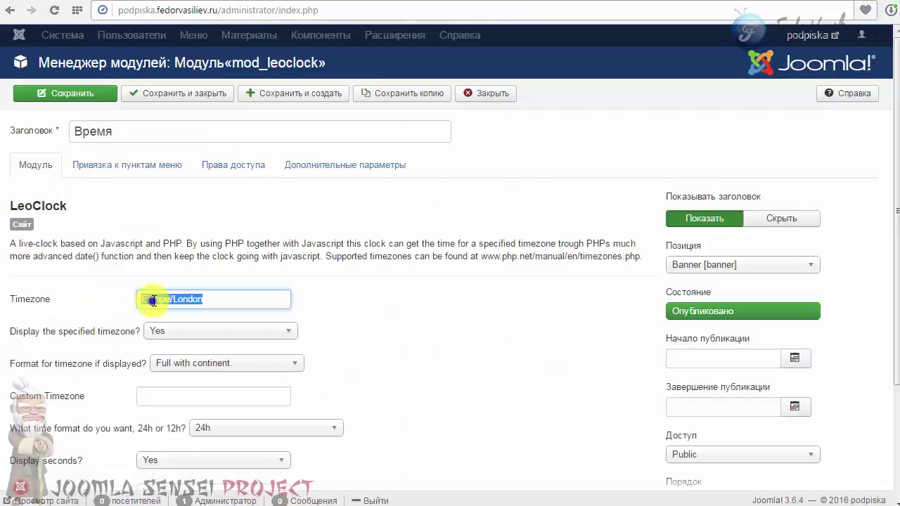
Replace the module's Timezone value with Europe/Moscow and save the module
{"action": "right_click", "coordinate": [170, 299]}
{"action": "left_click", "coordinate": [183, 343]}
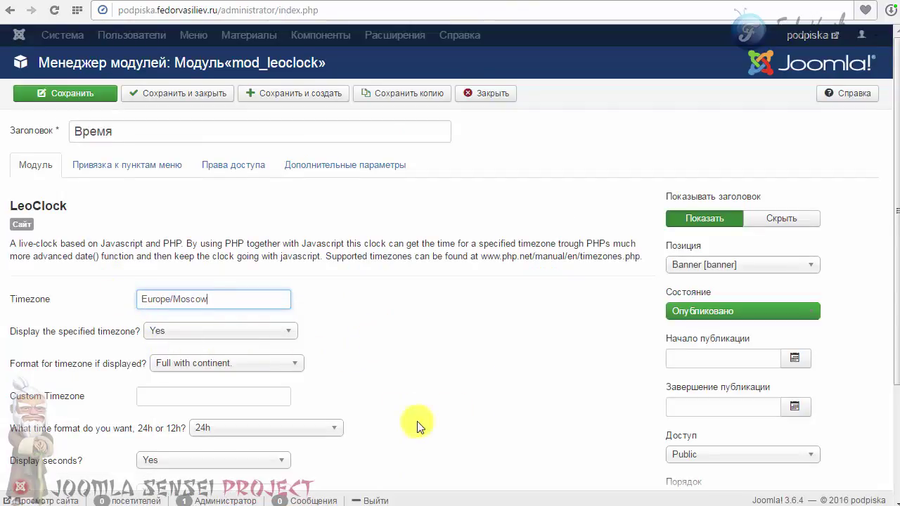
{"action": "scroll", "coordinate": [422, 323], "scroll_direction": "down", "scroll_amount": 2}
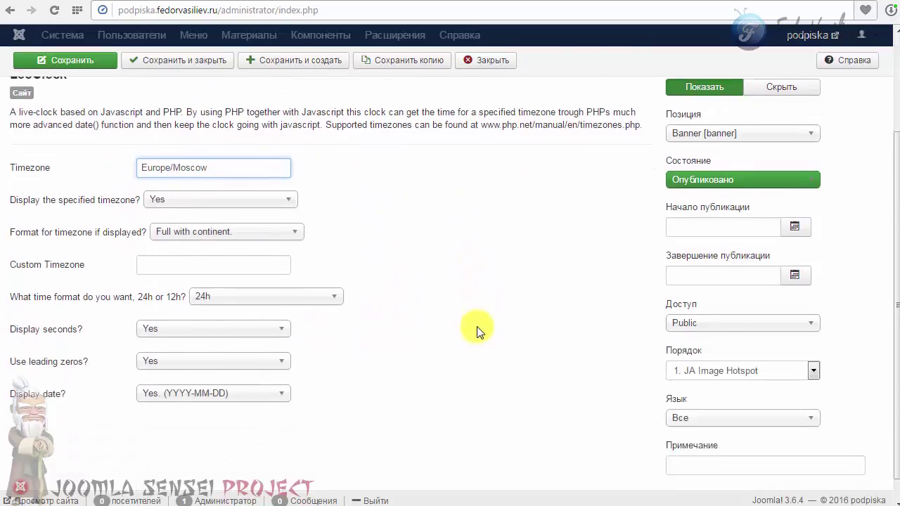
{"action": "scroll", "coordinate": [372, 386], "scroll_direction": "up", "scroll_amount": 2}
{"action": "scroll", "coordinate": [85, 154], "scroll_direction": "up", "scroll_amount": 1}
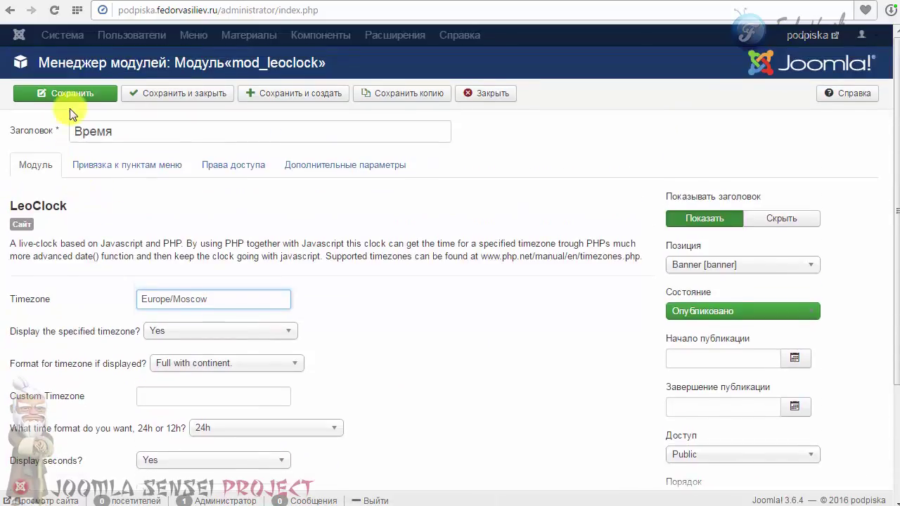
{"action": "left_click", "coordinate": [72, 95]}
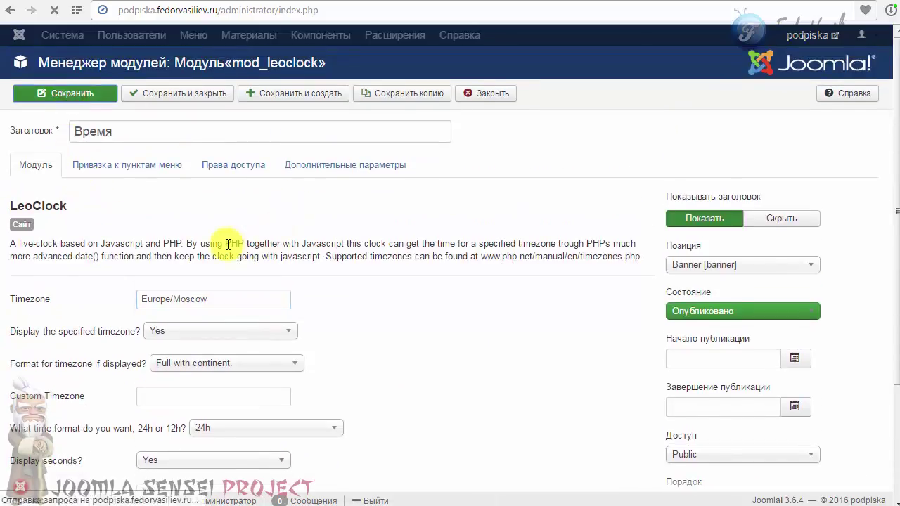
Assign the module to all pages (На всех страницах), save it, and check the clock on the site's home page
{"action": "left_click", "coordinate": [121, 168]}
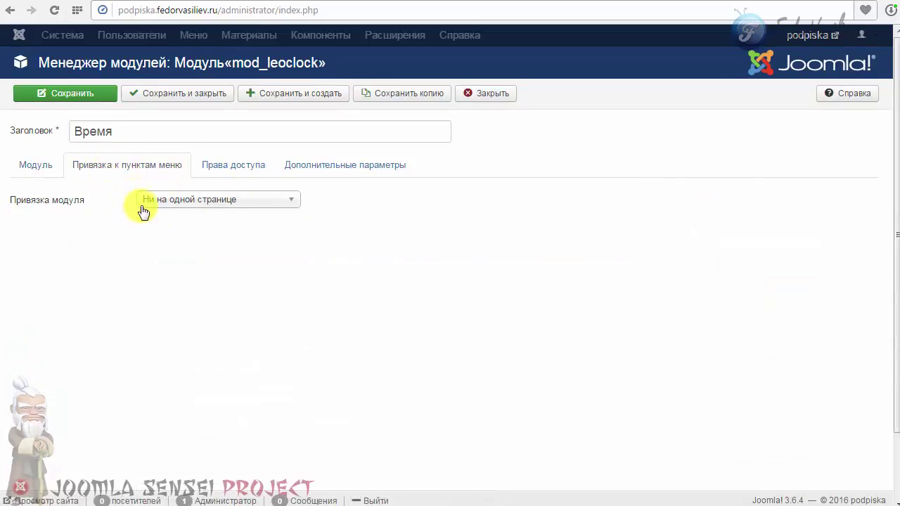
{"action": "left_click", "coordinate": [207, 204]}
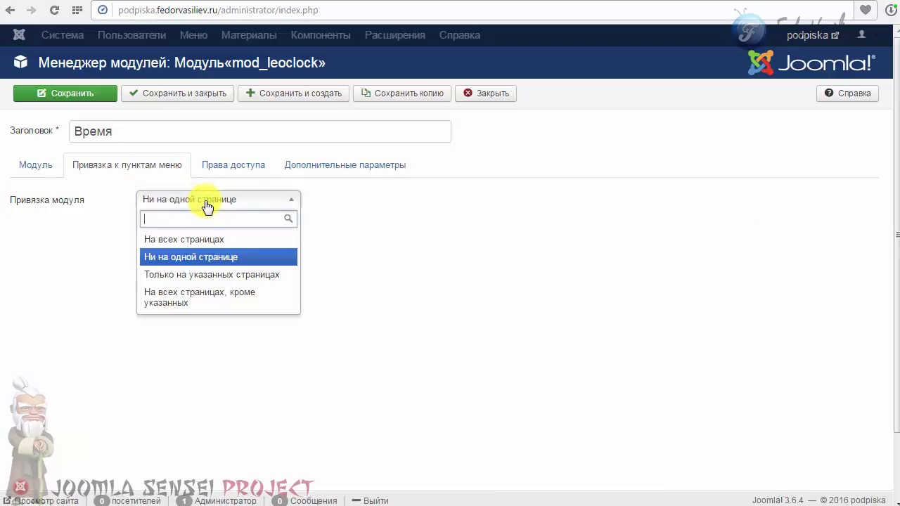
{"action": "left_click", "coordinate": [191, 238]}
{"action": "left_click", "coordinate": [78, 92]}
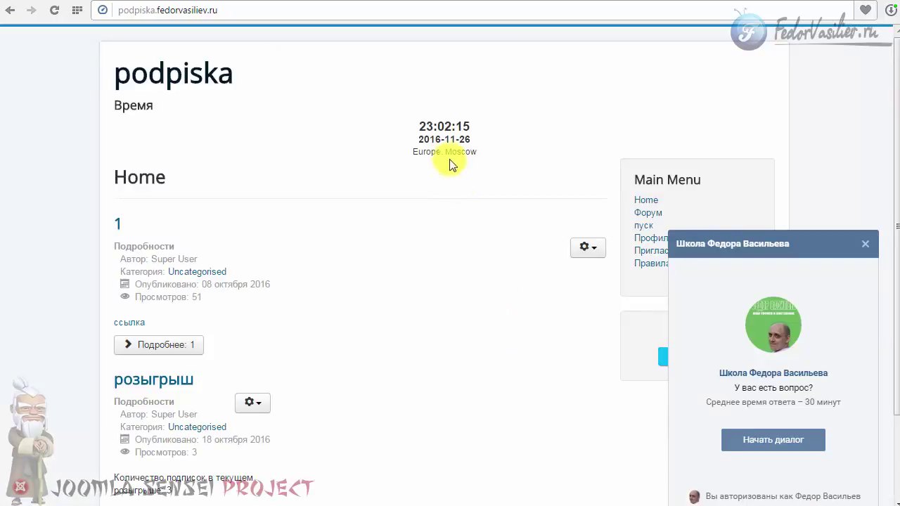
{"action": "left_click_drag", "start_coordinate": [421, 126], "coordinate": [497, 134]}
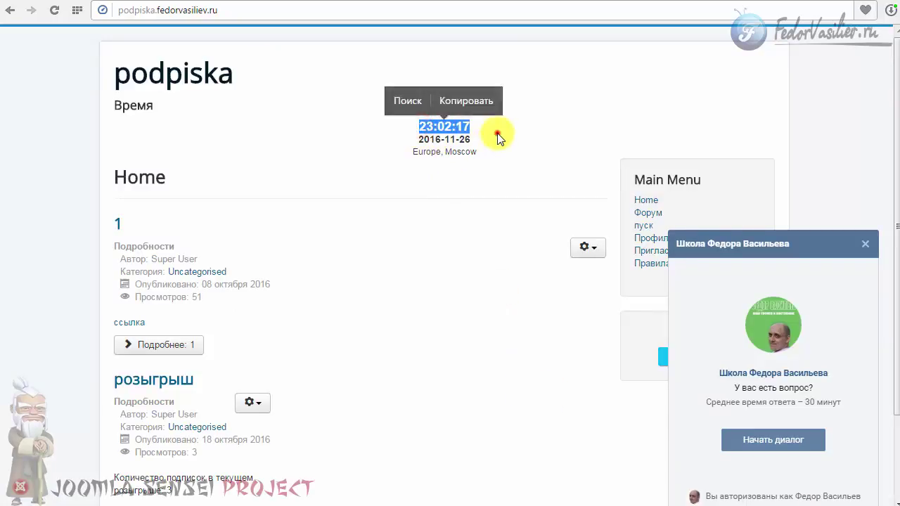
{"action": "left_click", "coordinate": [499, 134]}
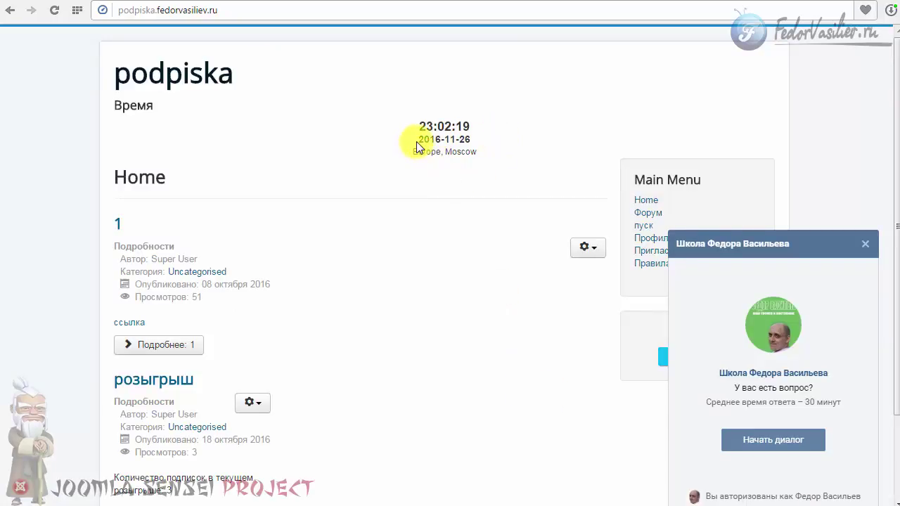
Set the clock module's "Display the specified timezone?" option to No, save the module, and check the clock on the site's home page
{"action": "left_click_drag", "start_coordinate": [420, 141], "coordinate": [474, 139]}
{"action": "left_click", "coordinate": [395, 155]}
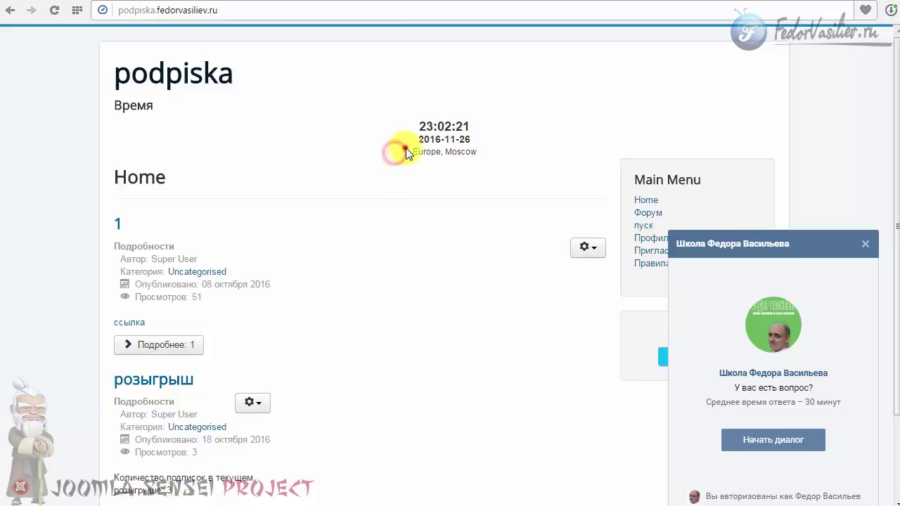
{"action": "left_click_drag", "start_coordinate": [409, 158], "coordinate": [482, 163]}
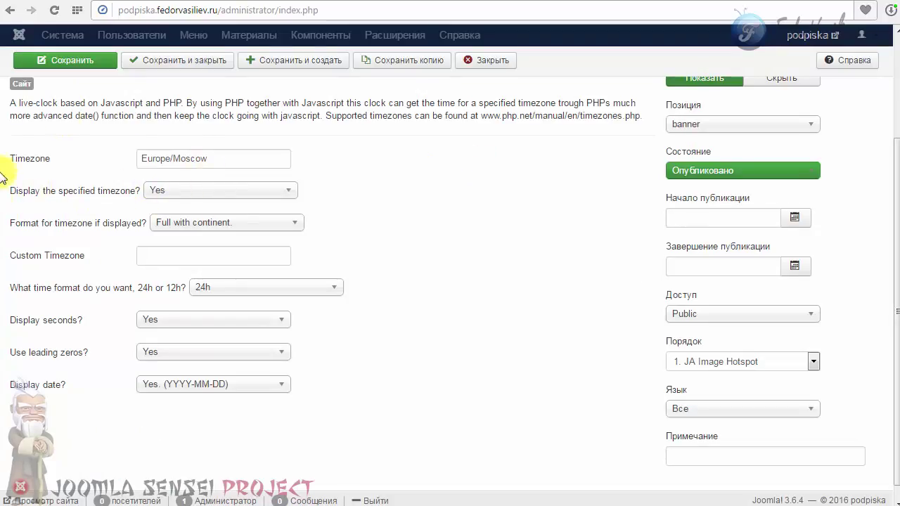
{"action": "left_click", "coordinate": [156, 190]}
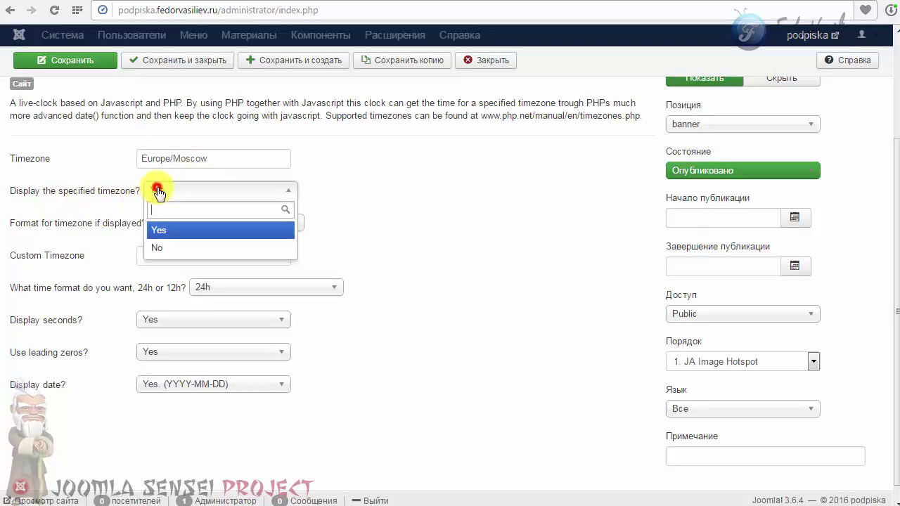
{"action": "left_click", "coordinate": [159, 246]}
{"action": "left_click", "coordinate": [55, 64]}
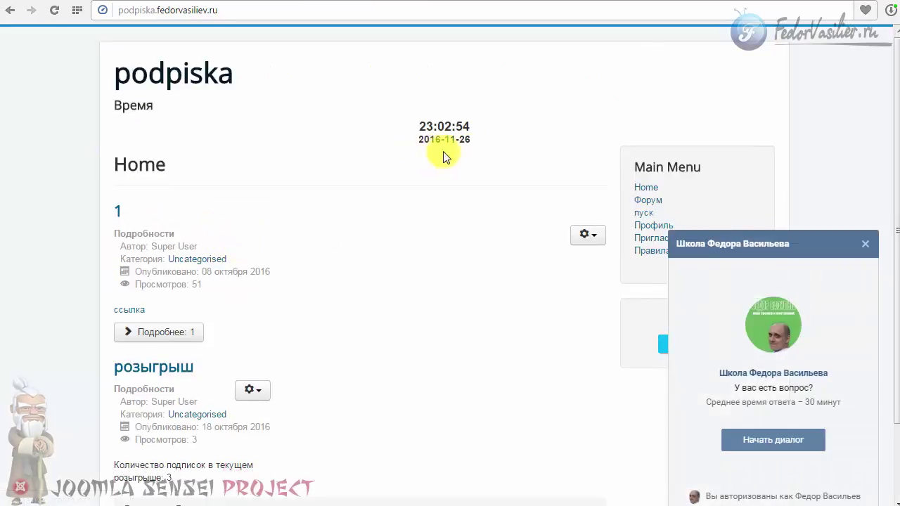
{"action": "left_click", "coordinate": [394, 2]}
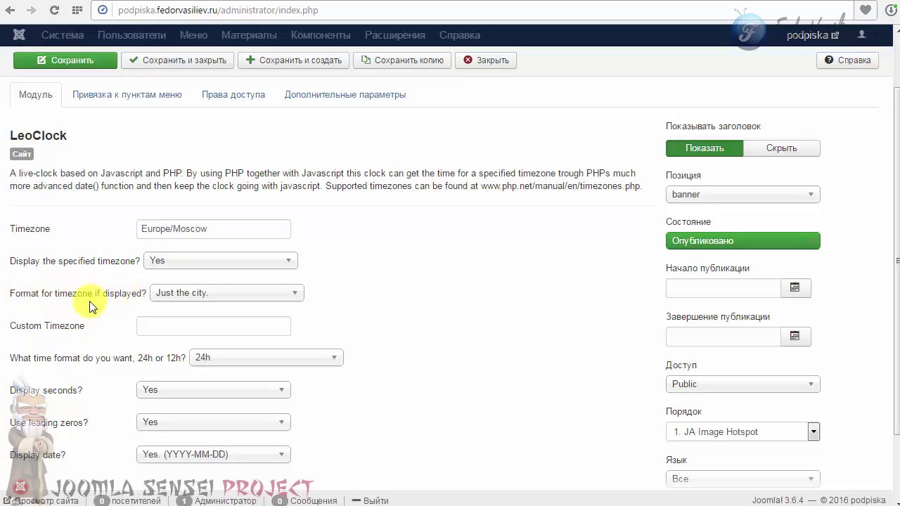
Set "Format for timezone if displayed?" to "Just the city." and check the timezone line under the clock on the home page
{"action": "triple_click", "coordinate": [11, 263]}
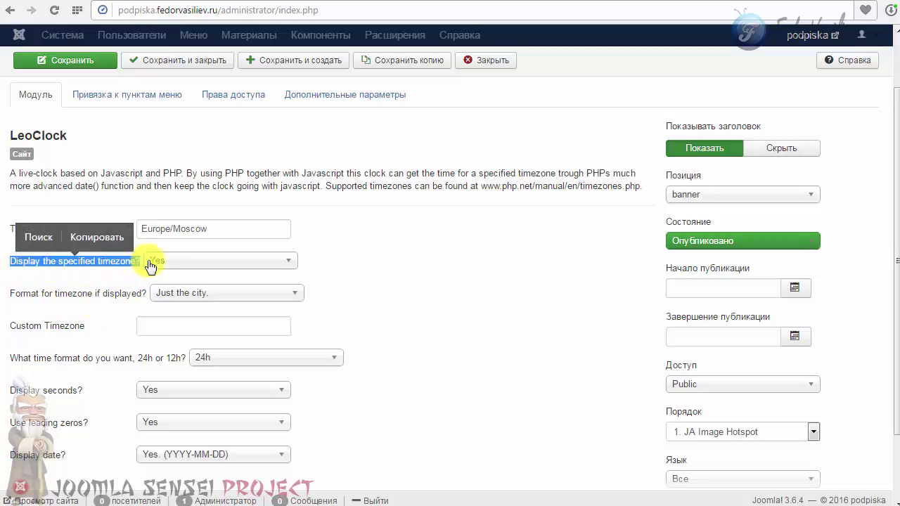
{"action": "left_click", "coordinate": [167, 294]}
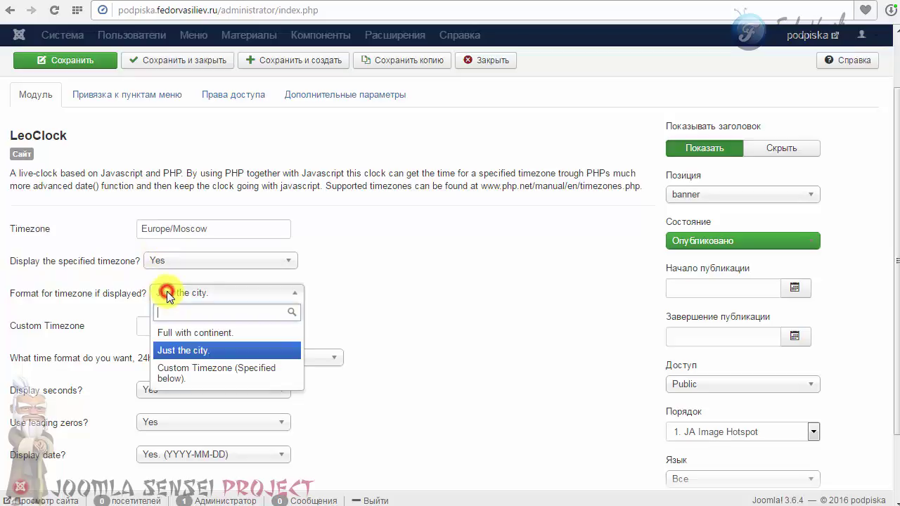
{"action": "left_click", "coordinate": [184, 349]}
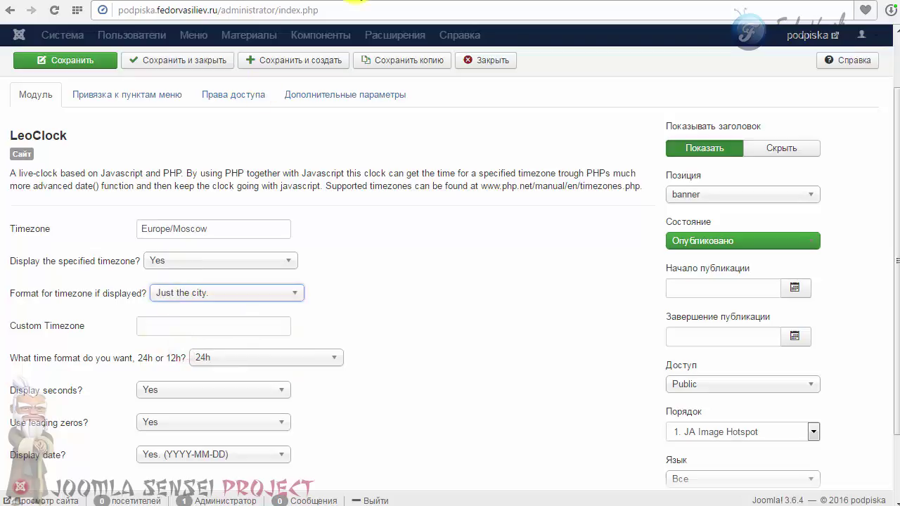
{"action": "left_click", "coordinate": [357, 1]}
{"action": "left_click_drag", "start_coordinate": [467, 153], "coordinate": [422, 146]}
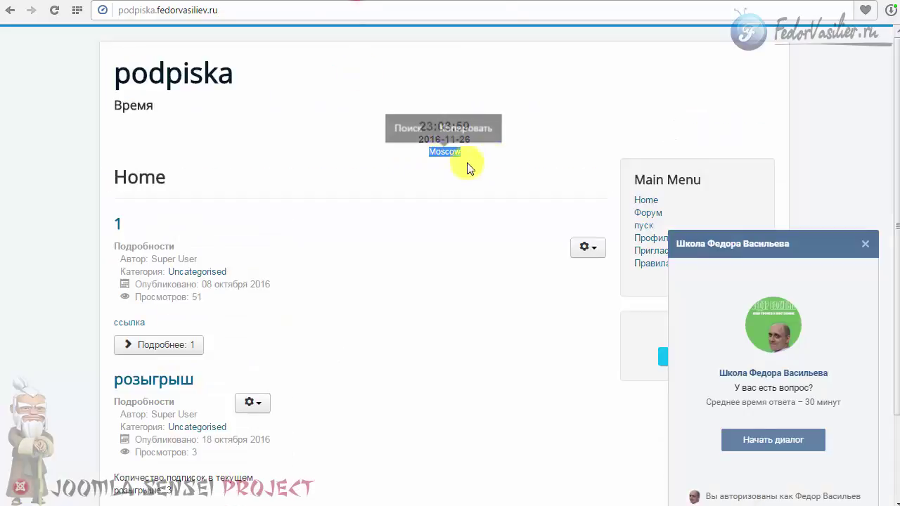
Set the timezone format to "Full with continent." and "Display the specified timezone?" to No in the module settings
{"action": "left_click", "coordinate": [352, 2]}
{"action": "left_click", "coordinate": [162, 299]}
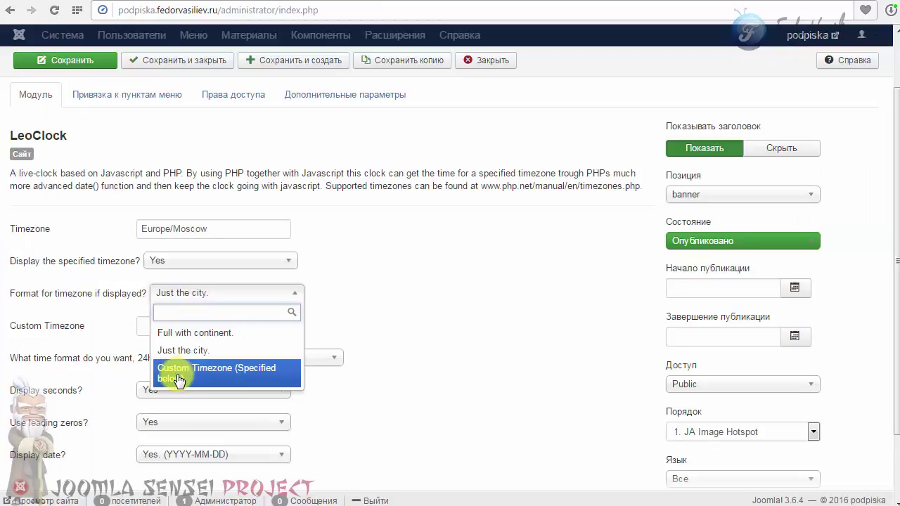
{"action": "left_click", "coordinate": [175, 333]}
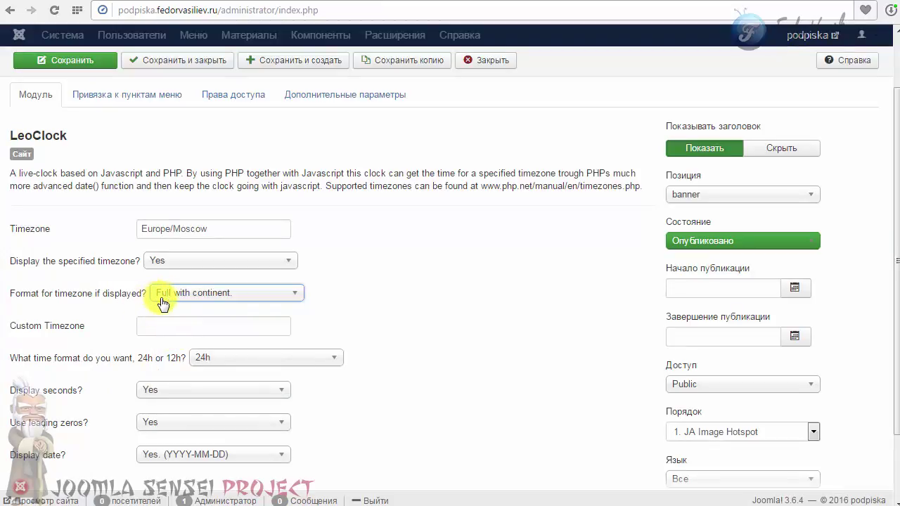
{"action": "left_click", "coordinate": [162, 261]}
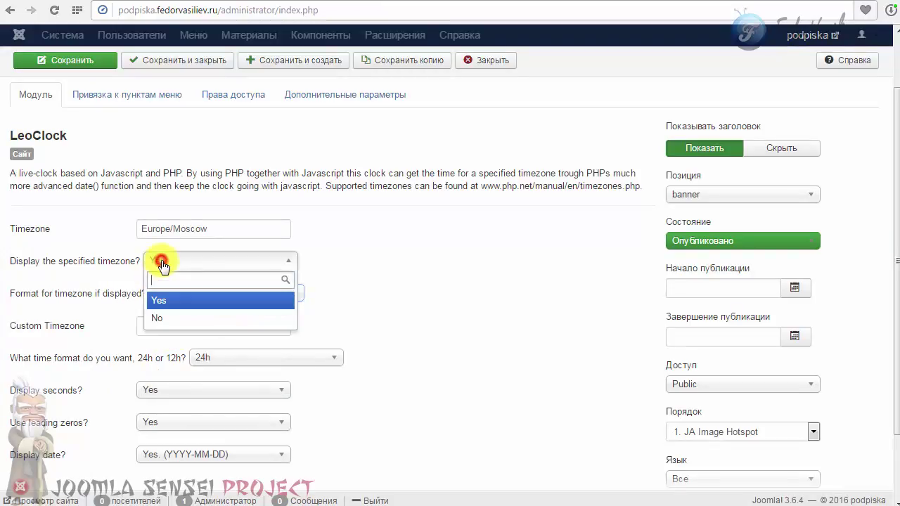
{"action": "left_click_drag", "start_coordinate": [211, 229], "coordinate": [135, 228]}
{"action": "left_click", "coordinate": [161, 266]}
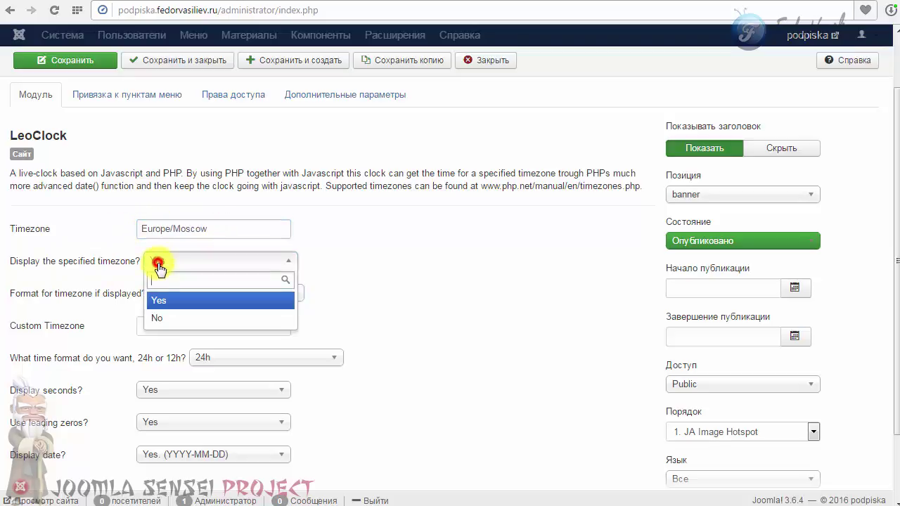
{"action": "left_click", "coordinate": [161, 315]}
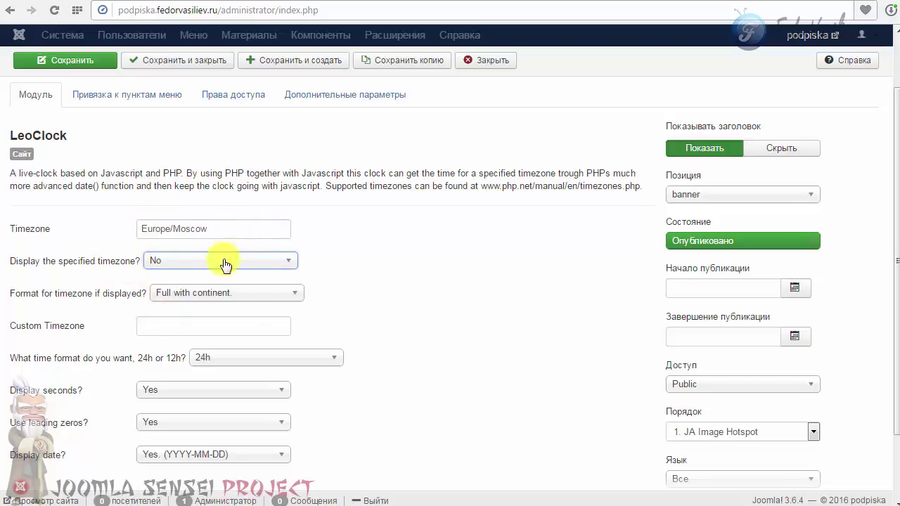
Examine the module's Custom Timezone field and its 24h or 12h time format setting
{"action": "scroll", "coordinate": [202, 299], "scroll_direction": "down", "scroll_amount": 1}
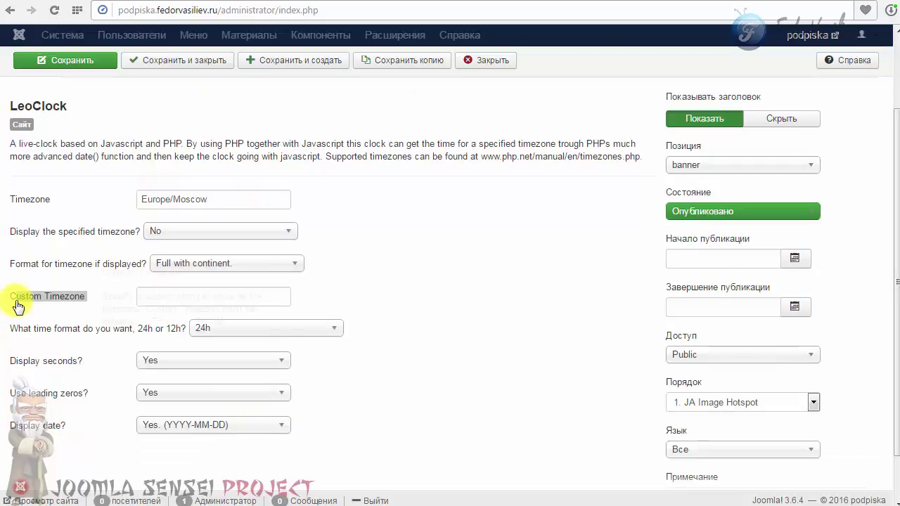
{"action": "left_click", "coordinate": [164, 305]}
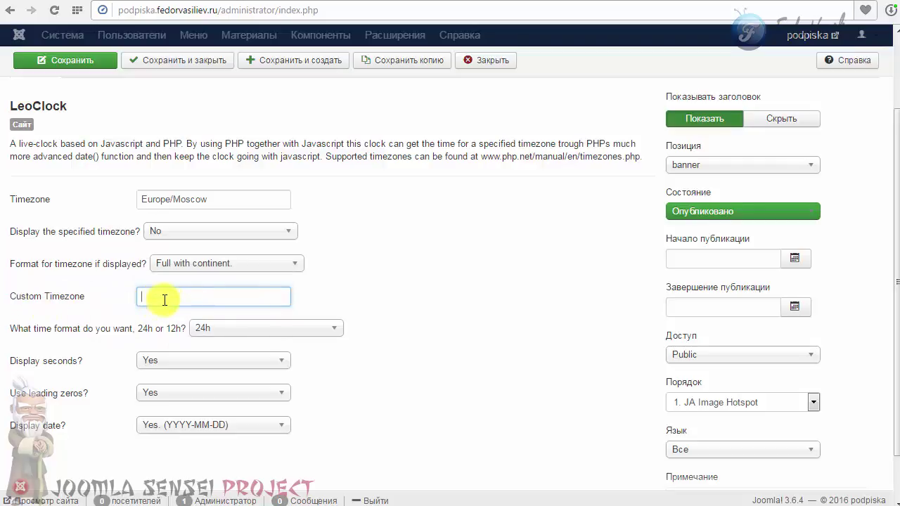
{"action": "left_click", "coordinate": [215, 201]}
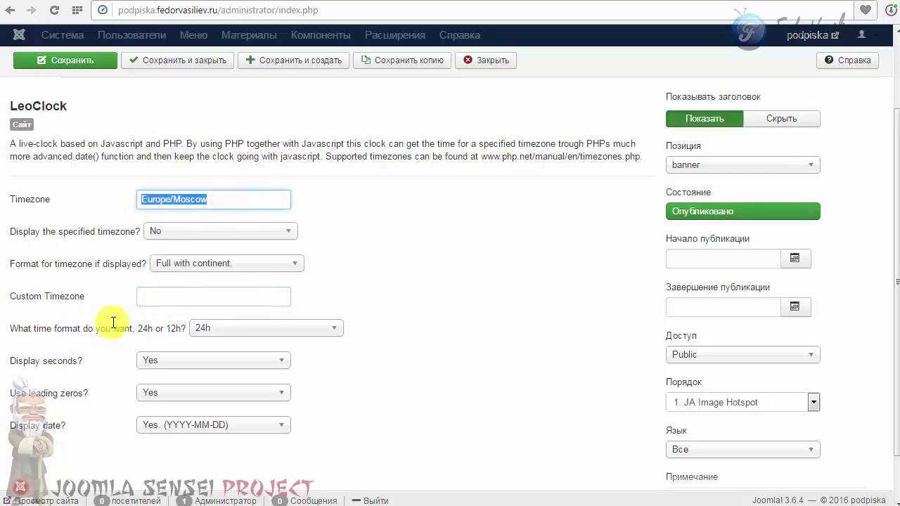
{"action": "triple_click", "coordinate": [64, 332]}
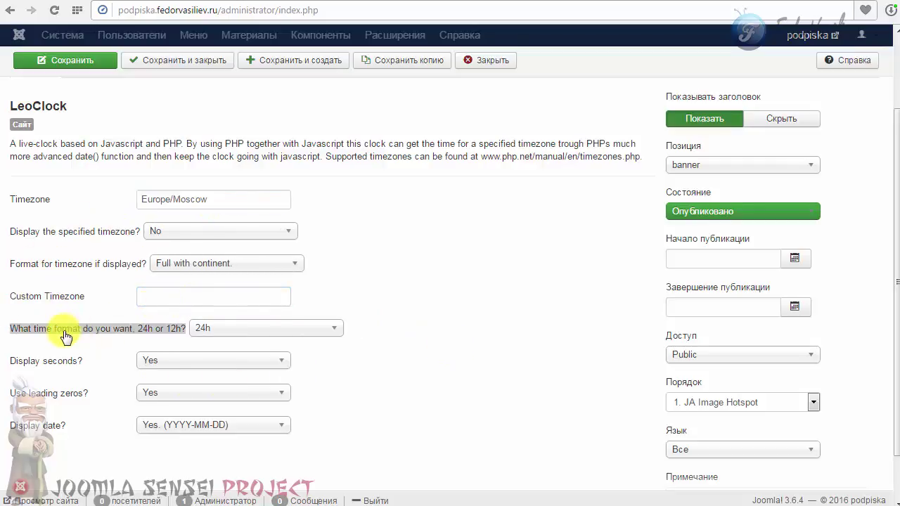
{"action": "left_click", "coordinate": [137, 328]}
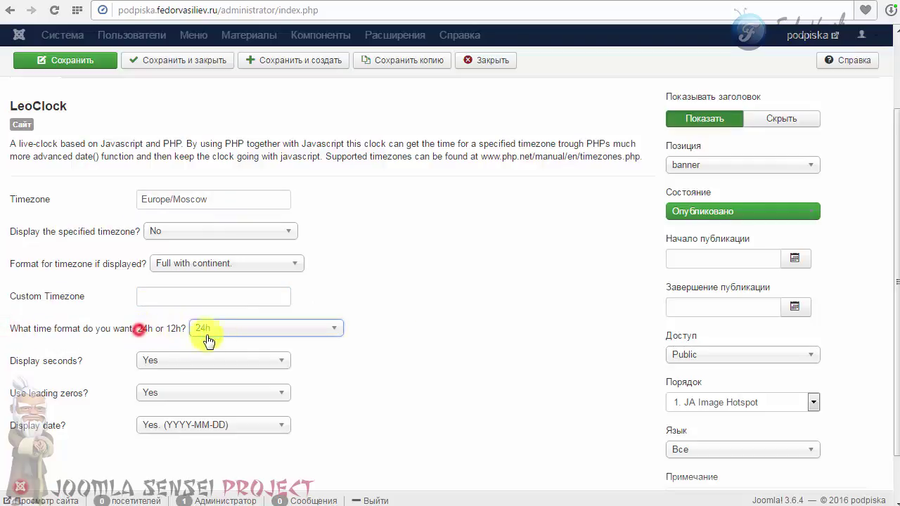
{"action": "left_click", "coordinate": [228, 329]}
{"action": "left_click", "coordinate": [227, 329]}
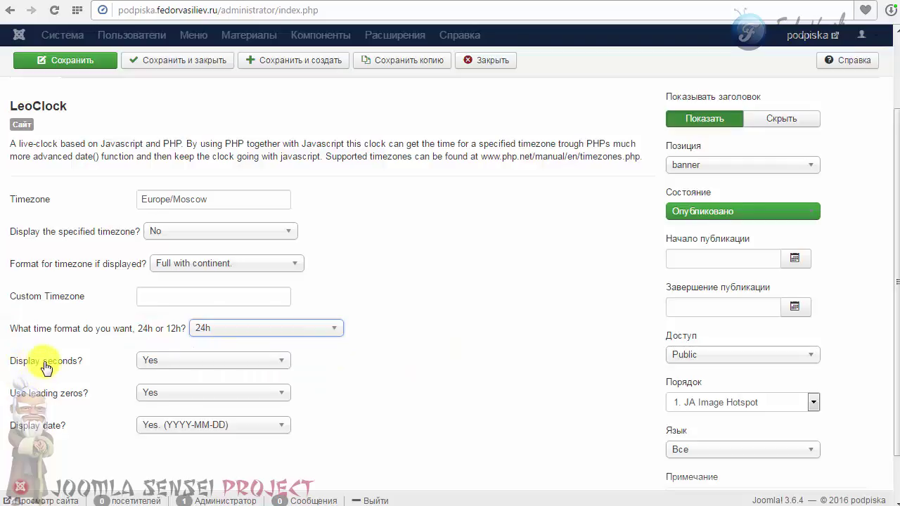
Set "Display seconds?" to No, save the module, and check the clock on the refreshed home page
{"action": "left_click", "coordinate": [357, 1]}
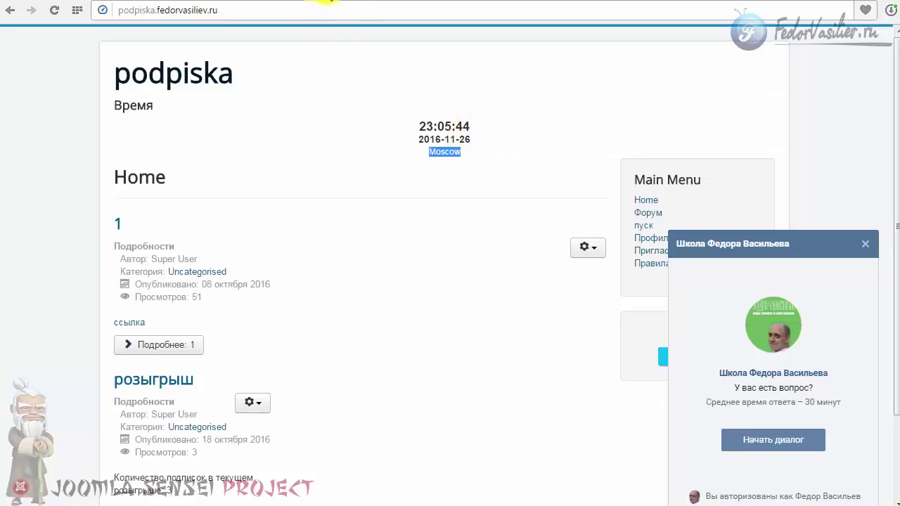
{"action": "left_click", "coordinate": [310, 2]}
{"action": "left_click", "coordinate": [185, 360]}
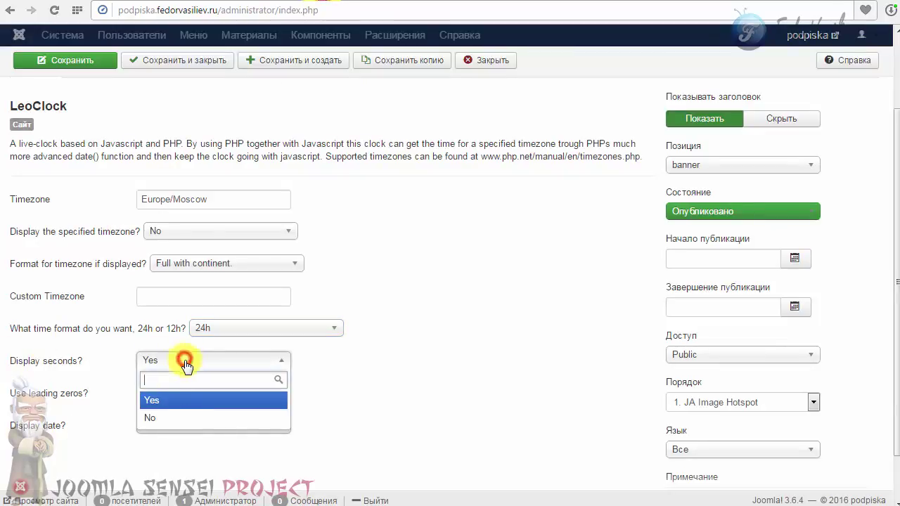
{"action": "left_click", "coordinate": [165, 419]}
{"action": "left_click", "coordinate": [67, 60]}
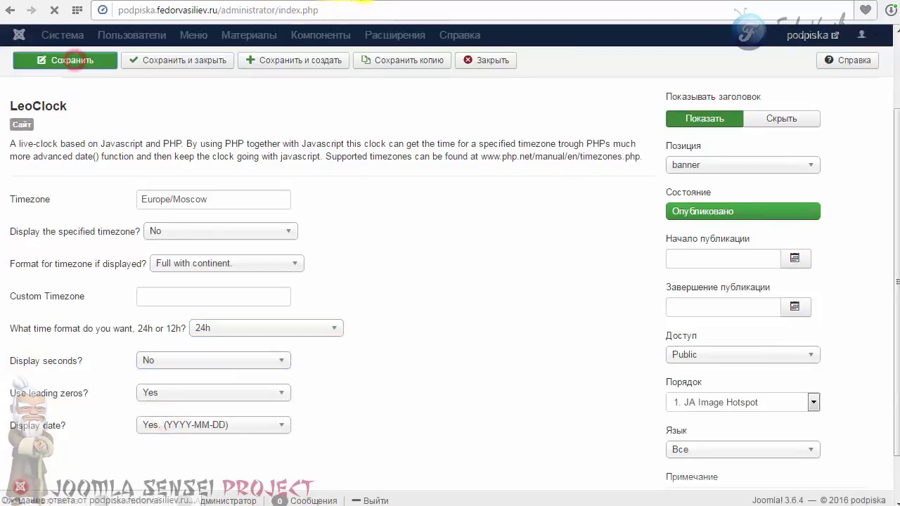
{"action": "left_click", "coordinate": [320, 6]}
{"action": "left_click", "coordinate": [55, 12]}
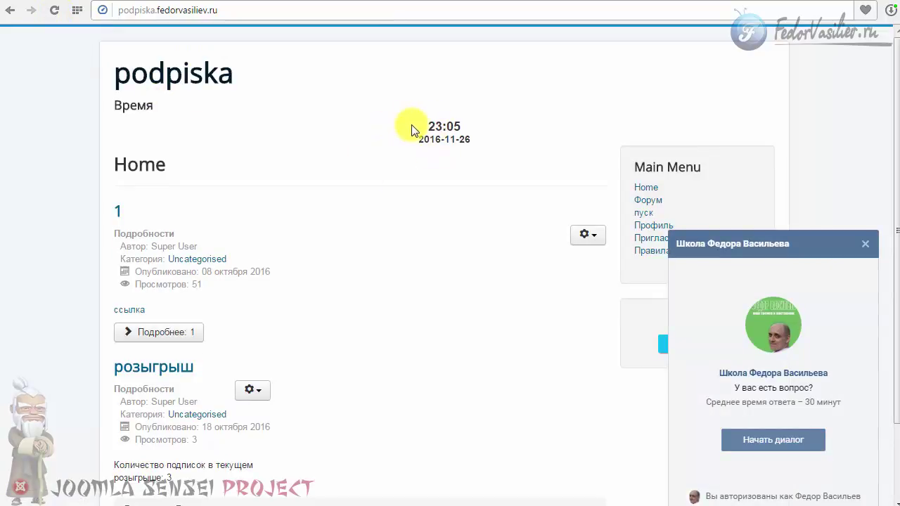
Set "Display seconds?" to Yes in the module settings
{"action": "left_click", "coordinate": [319, 2]}
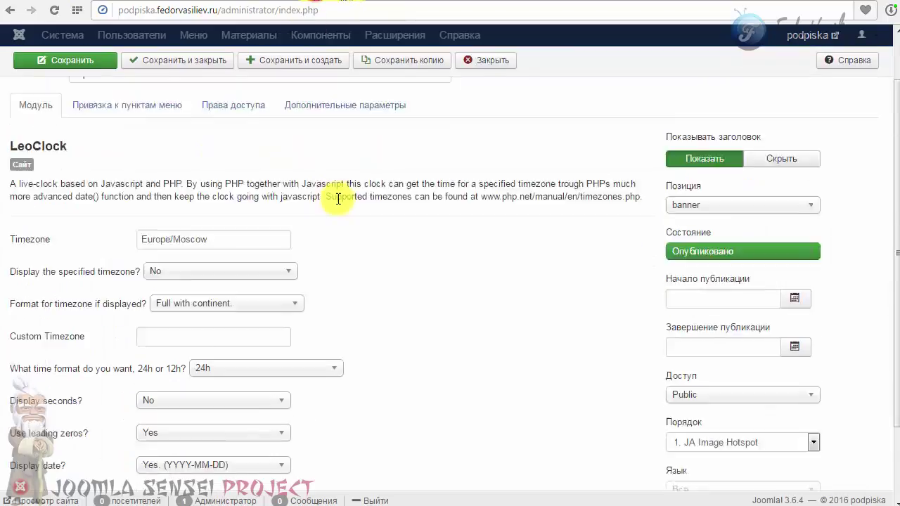
{"action": "scroll", "coordinate": [237, 297], "scroll_direction": "down", "scroll_amount": 2}
{"action": "left_click", "coordinate": [156, 304]}
{"action": "left_click", "coordinate": [159, 346]}
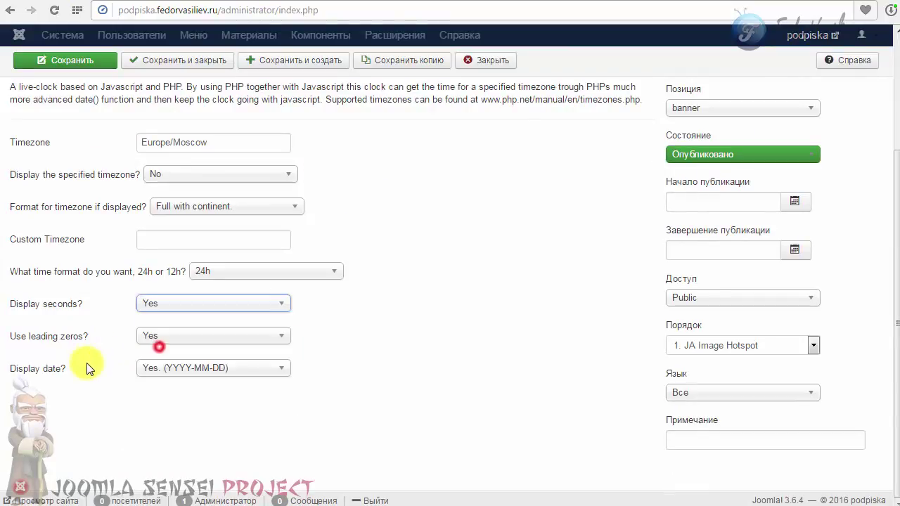
Set "Use leading zeros?" to "Not at all" and check the clock's digits on the home page
{"action": "scroll", "coordinate": [396, 464], "scroll_direction": "up", "scroll_amount": 1}
{"action": "left_click_drag", "start_coordinate": [89, 406], "coordinate": [49, 409]}
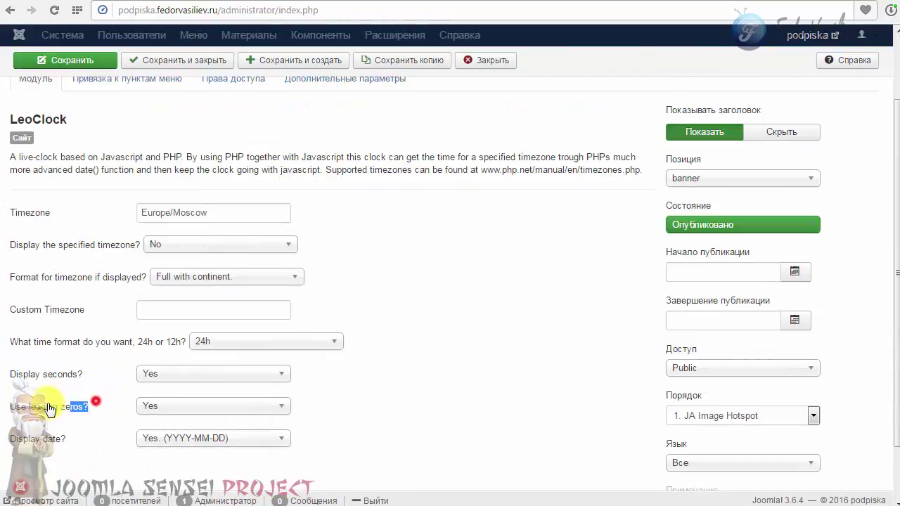
{"action": "left_click", "coordinate": [163, 407]}
{"action": "scroll", "coordinate": [184, 469], "scroll_direction": "down", "scroll_amount": 1}
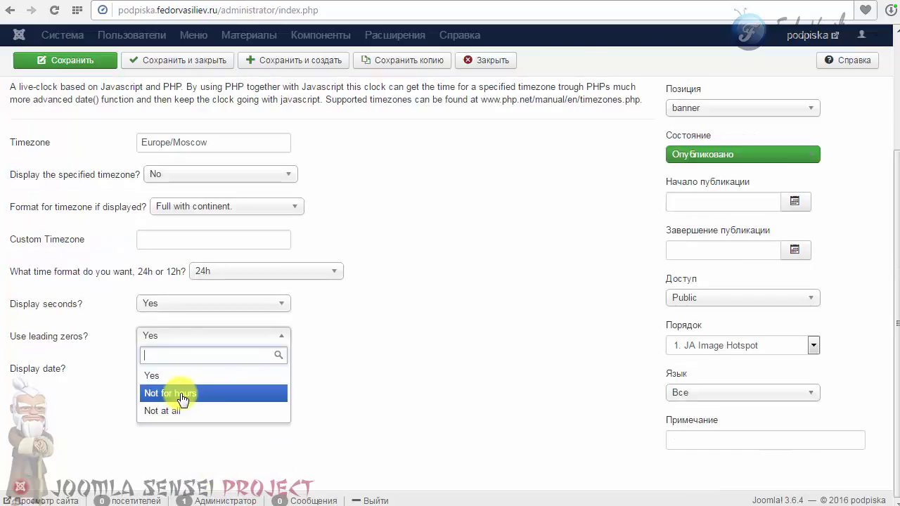
{"action": "left_click", "coordinate": [174, 415]}
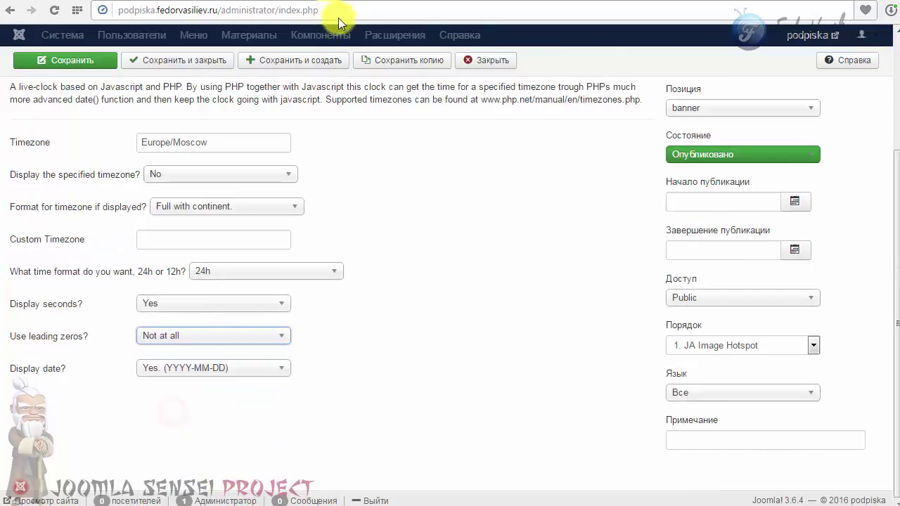
{"action": "left_click", "coordinate": [369, 1]}
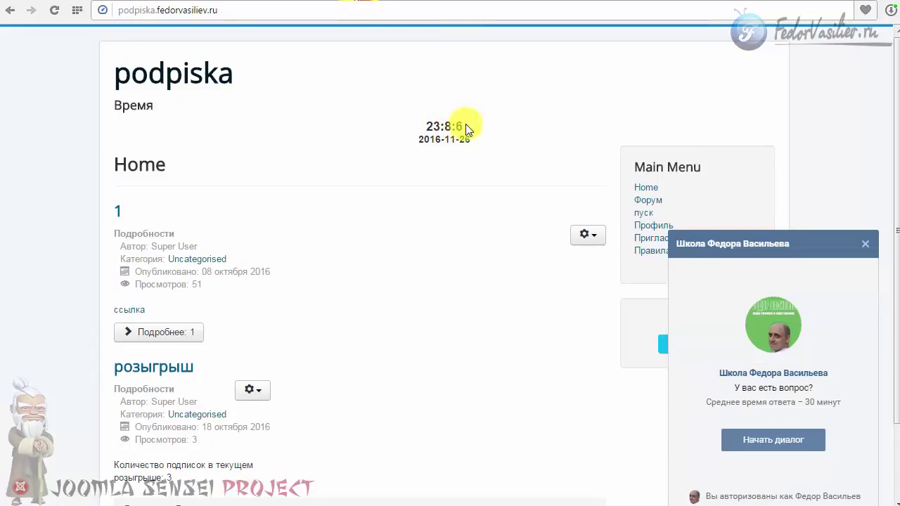
{"action": "mouse_move", "coordinate": [467, 129]}
{"action": "left_mouse_down"}
{"action": "mouse_move", "coordinate": [429, 124]}
{"action": "mouse_move", "coordinate": [448, 125]}
{"action": "left_mouse_up"}
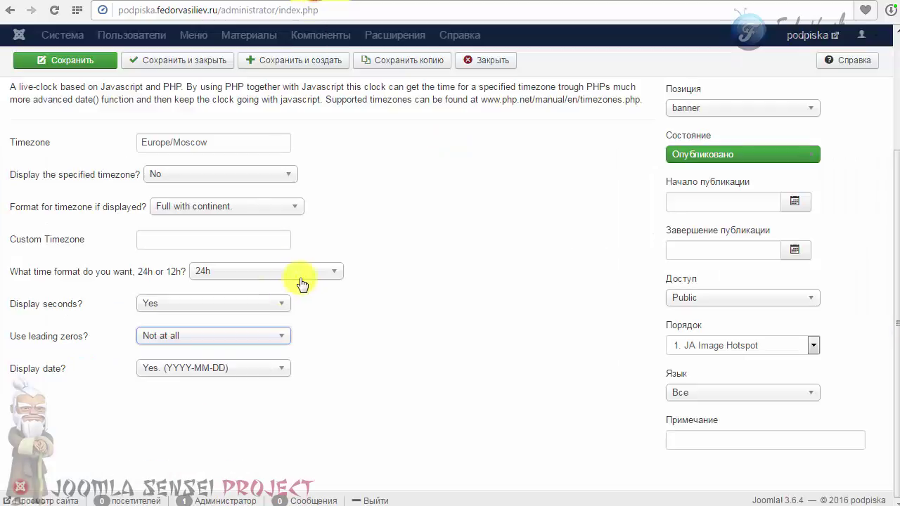
Set "Use leading zeros?" to Yes, save the module, check the clock on the refreshed home page, and return to the module settings
{"action": "left_click", "coordinate": [171, 336]}
{"action": "left_click", "coordinate": [177, 374]}
{"action": "left_click", "coordinate": [63, 59]}
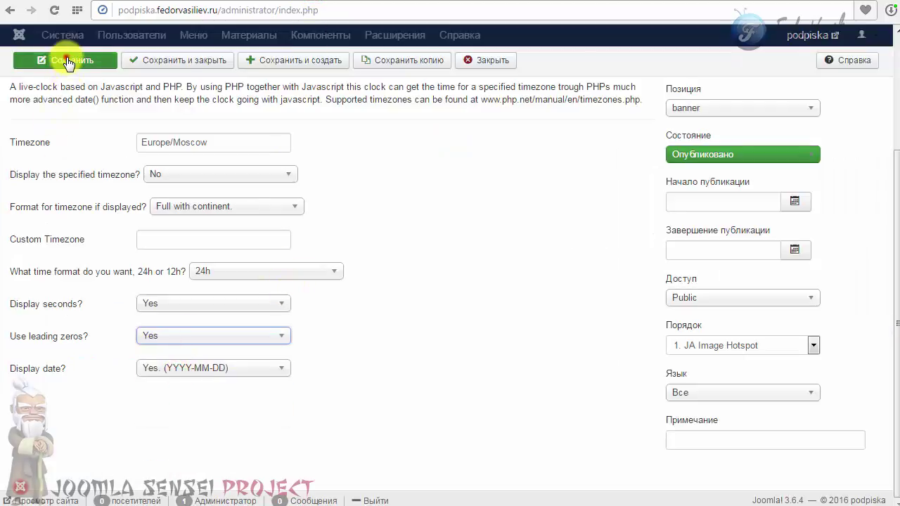
{"action": "key", "text": "ctrl+Tab"}
{"action": "key", "text": "F5"}
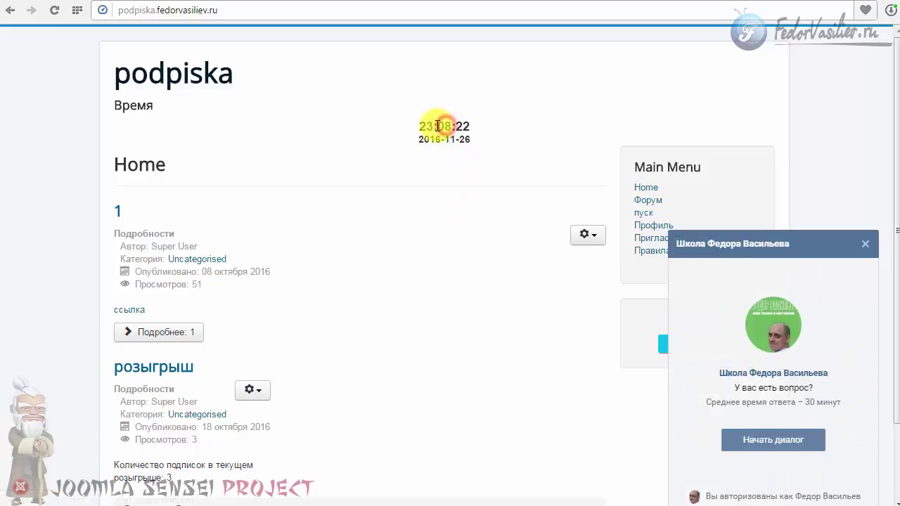
{"action": "left_click", "coordinate": [441, 127]}
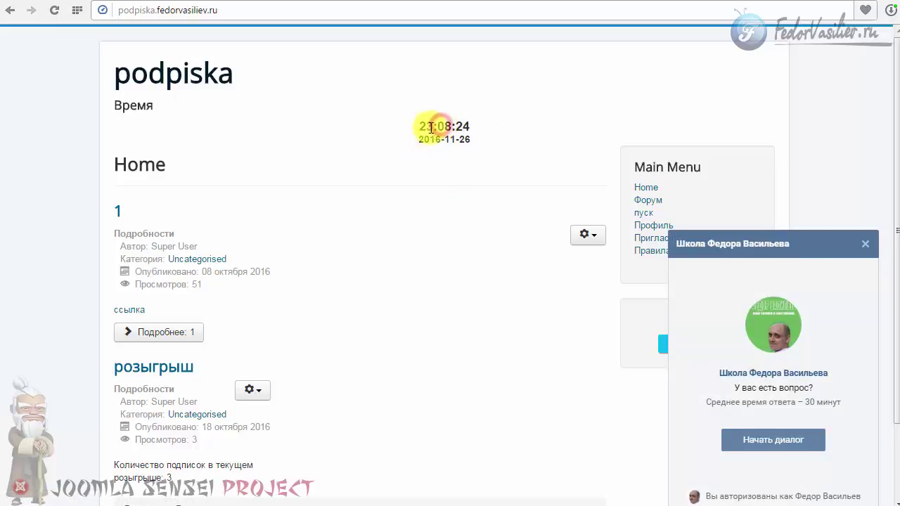
{"action": "left_click", "coordinate": [314, 2]}
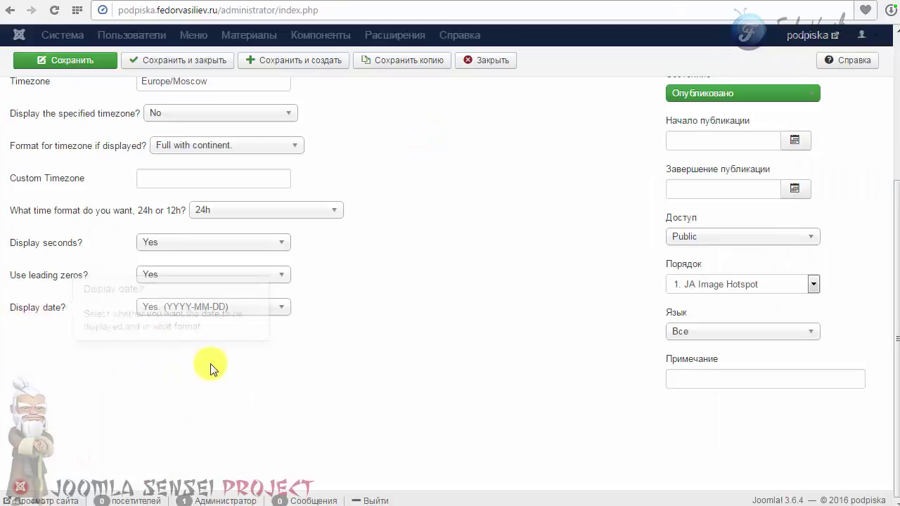
Set "Display date?" to "Yes. (Jan 16, 2013)", save the module, and check the date on the refreshed home page
{"action": "left_click", "coordinate": [186, 308]}
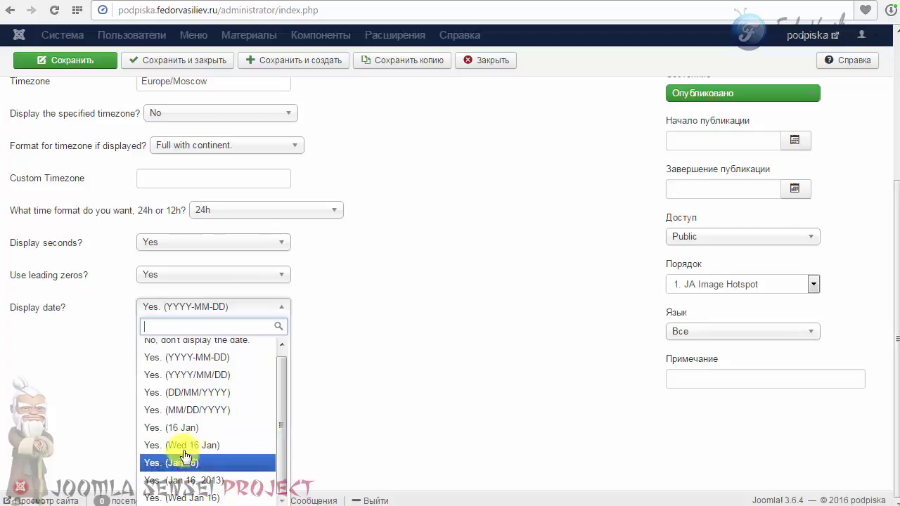
{"action": "left_click", "coordinate": [186, 482]}
{"action": "left_click", "coordinate": [89, 66]}
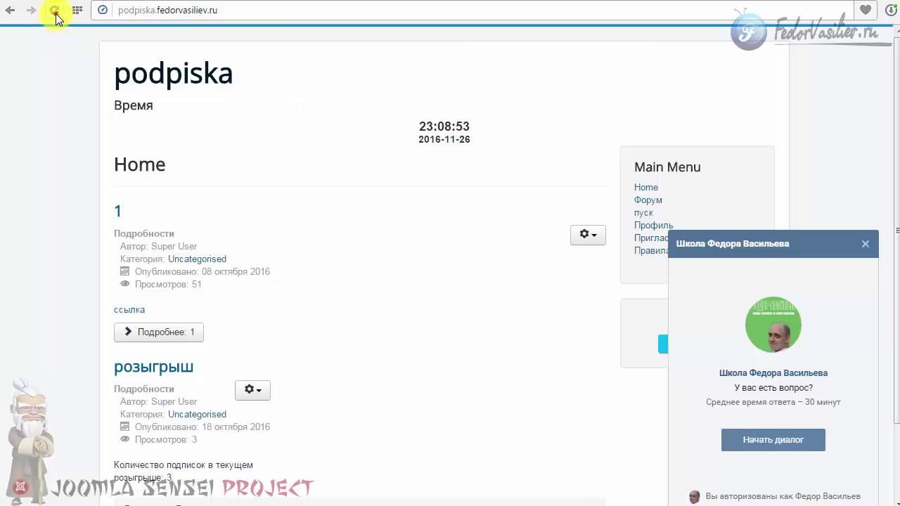
{"action": "left_click", "coordinate": [56, 13]}
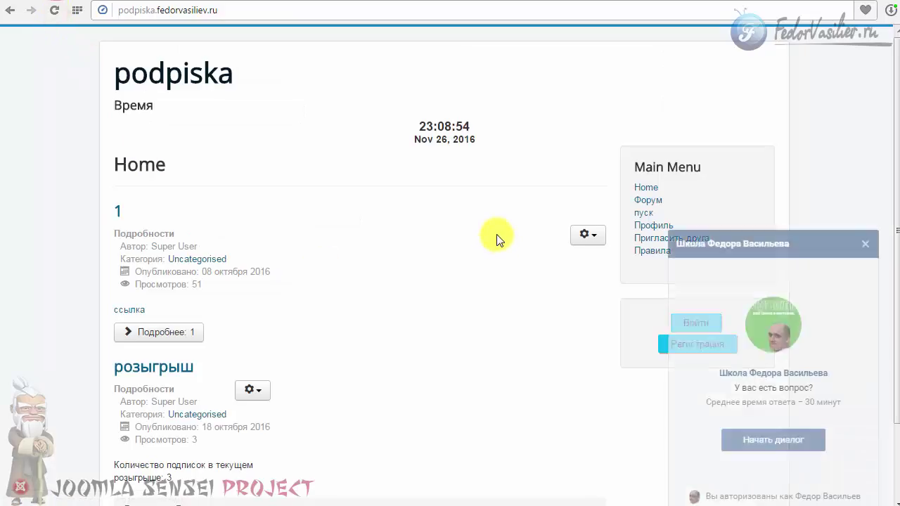
{"action": "left_click", "coordinate": [417, 143]}
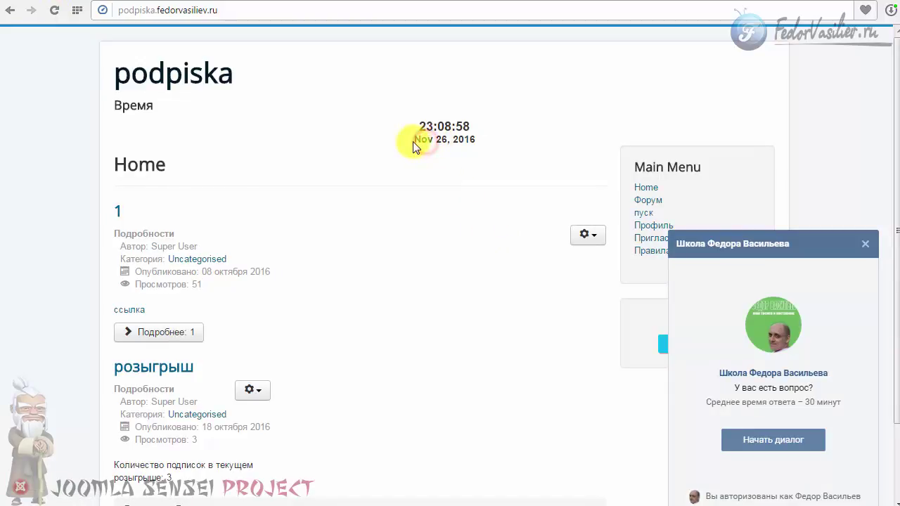
{"action": "left_click_drag", "start_coordinate": [412, 141], "coordinate": [484, 143]}
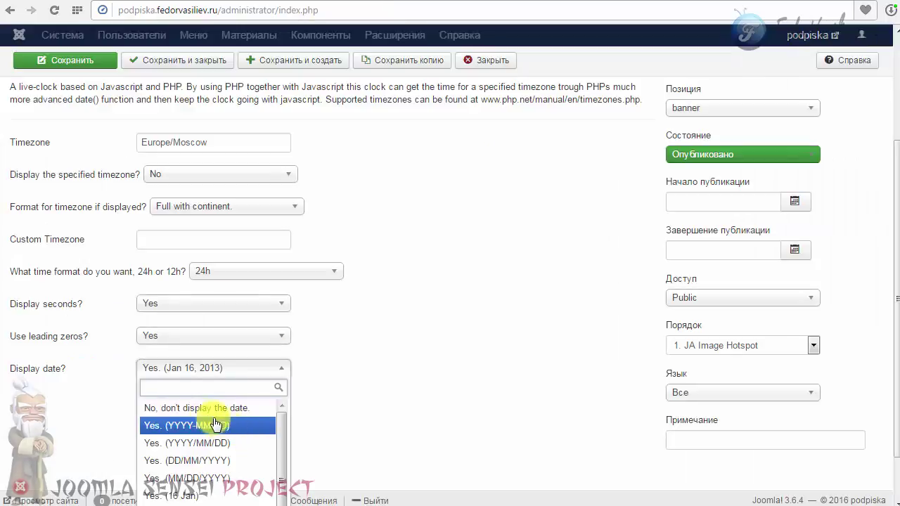
Set "Display date?" to "No, don't display the date.", save the module, and check the clock on the refreshed home page
{"action": "left_click", "coordinate": [179, 410]}
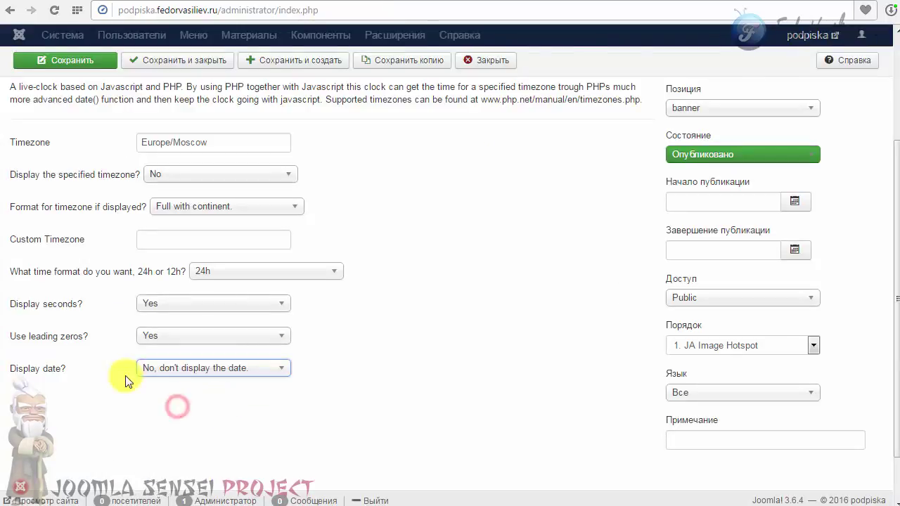
{"action": "left_click", "coordinate": [72, 59]}
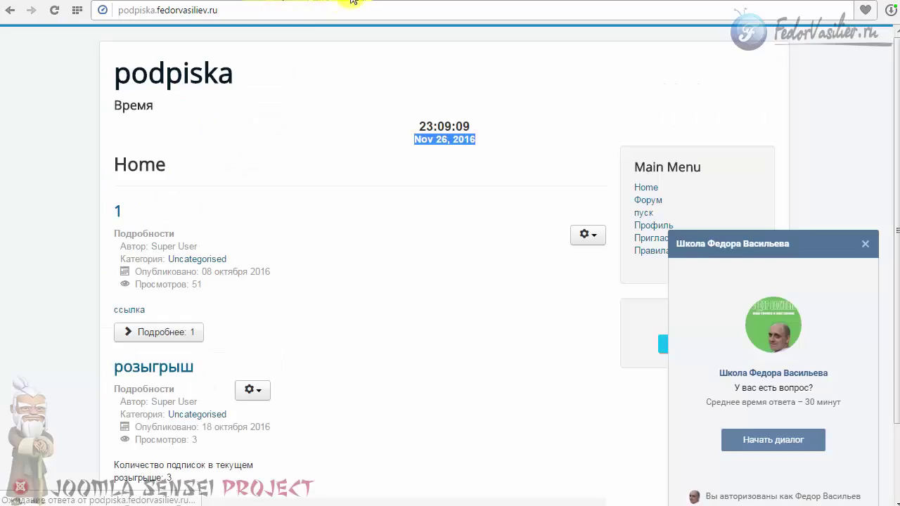
{"action": "left_click", "coordinate": [51, 12]}
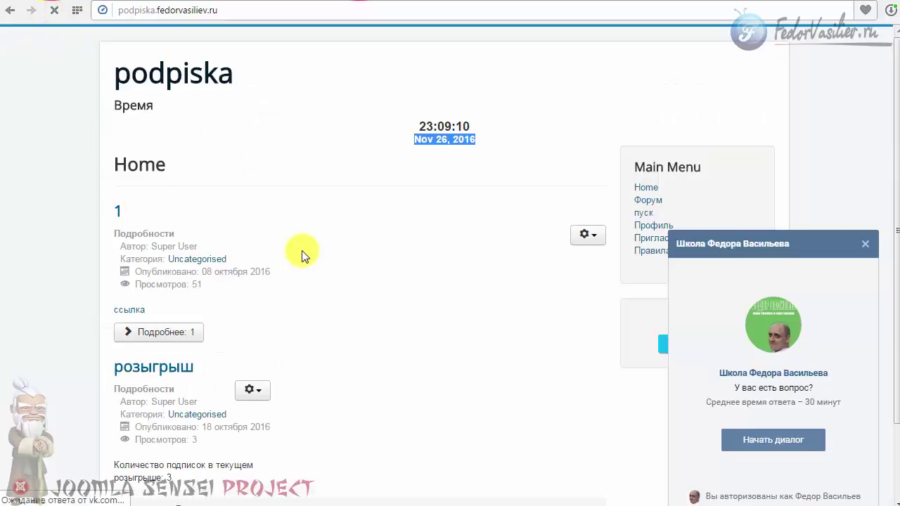
{"action": "left_click_drag", "start_coordinate": [481, 128], "coordinate": [328, 131]}
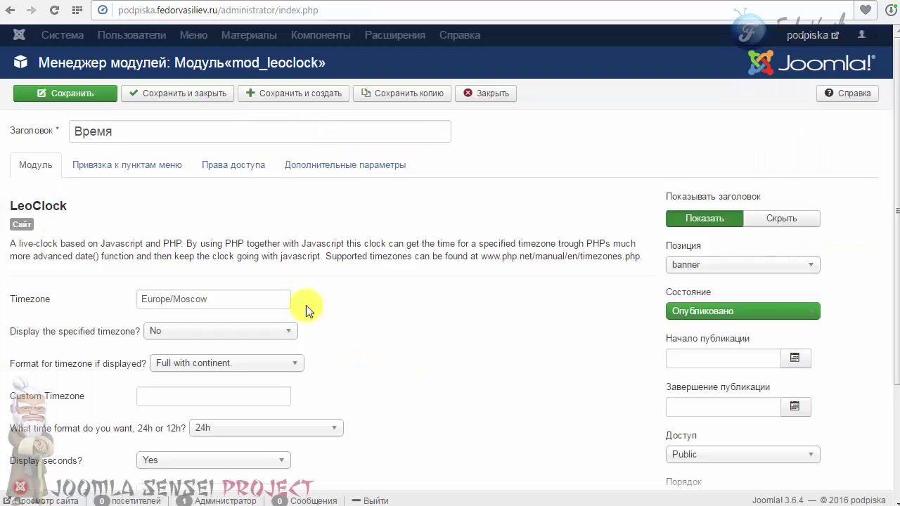
Set "Module Layout" to Horizontal in the additional parameters, save the module, and check the clock on the refreshed home page
{"action": "left_click", "coordinate": [389, 169]}
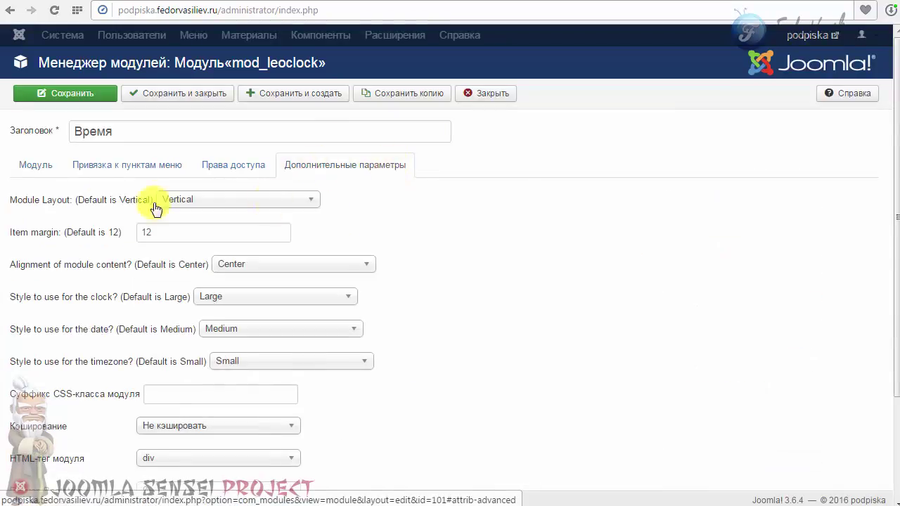
{"action": "left_click", "coordinate": [194, 202]}
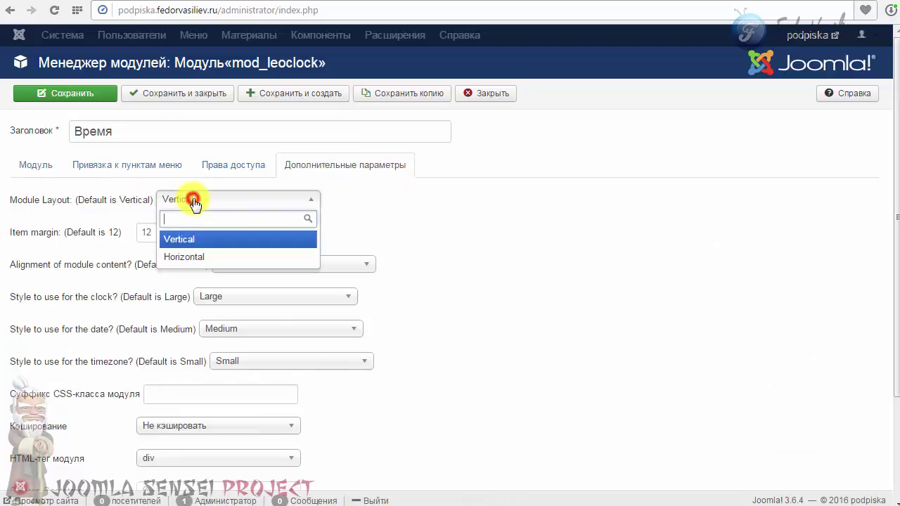
{"action": "left_click", "coordinate": [182, 257]}
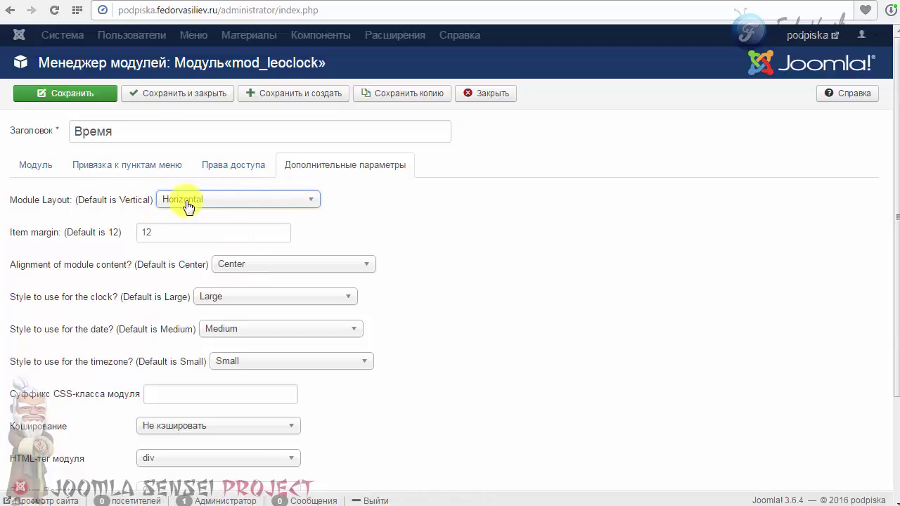
{"action": "left_click", "coordinate": [84, 94]}
{"action": "left_click", "coordinate": [364, 1]}
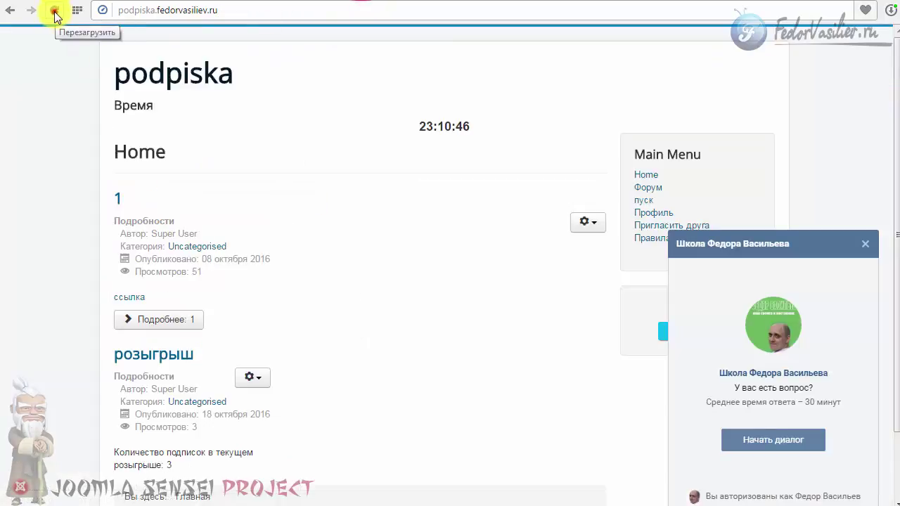
{"action": "left_click", "coordinate": [54, 11]}
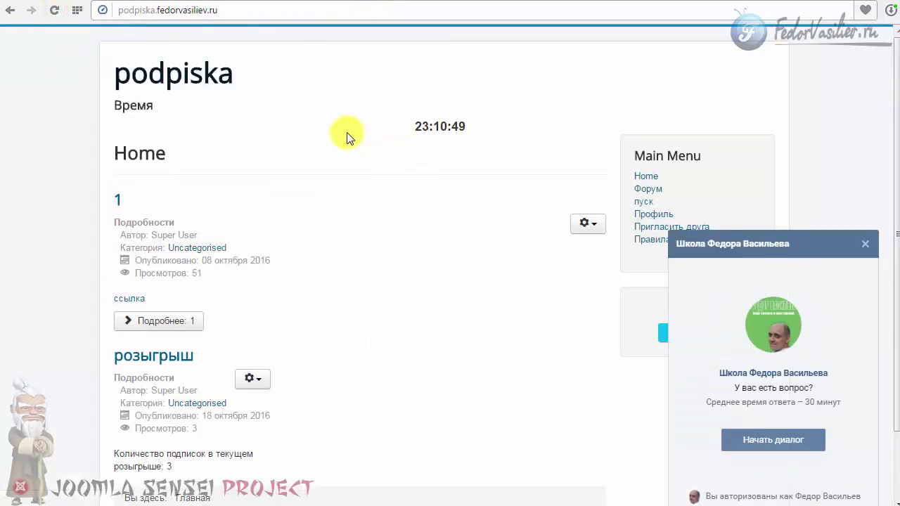
{"action": "left_click_drag", "start_coordinate": [471, 125], "coordinate": [412, 128]}
{"action": "left_click", "coordinate": [382, 127]}
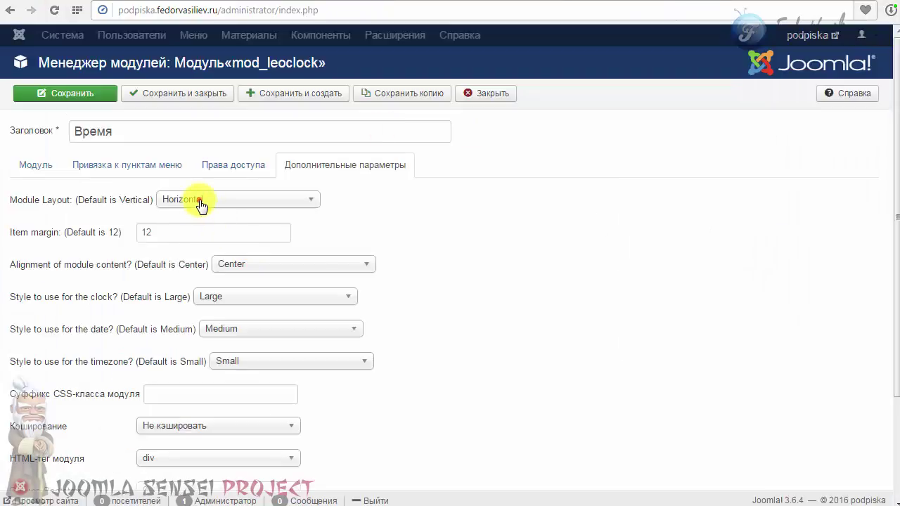
{"action": "left_click", "coordinate": [201, 204]}
{"action": "left_click", "coordinate": [182, 256]}
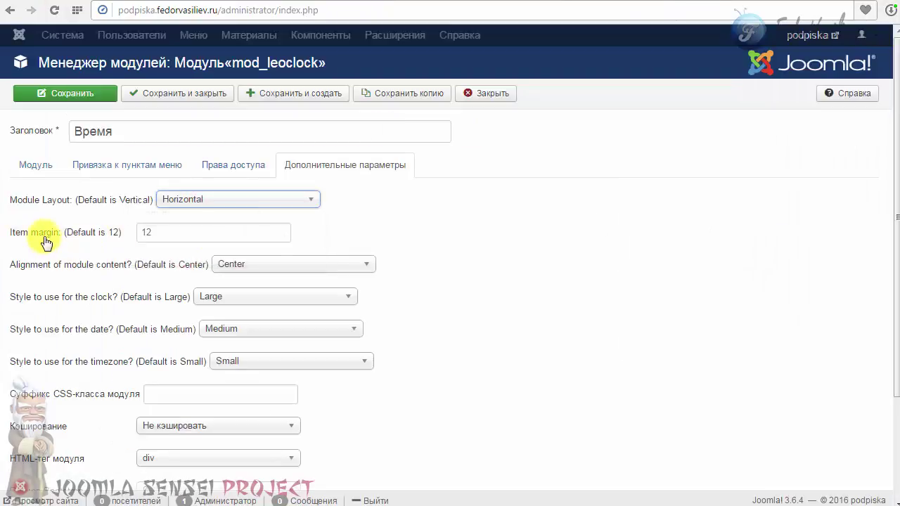
Set "Item margin" to 100, save the module, and check the clock's position on the refreshed home page
{"action": "left_click", "coordinate": [152, 232]}
{"action": "left_click_drag", "start_coordinate": [166, 231], "coordinate": [88, 237]}
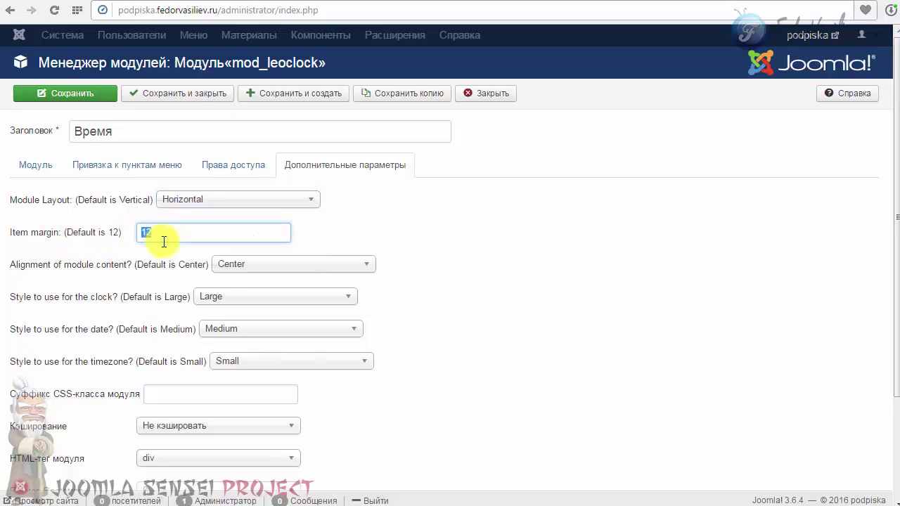
{"action": "type", "text": "100"}
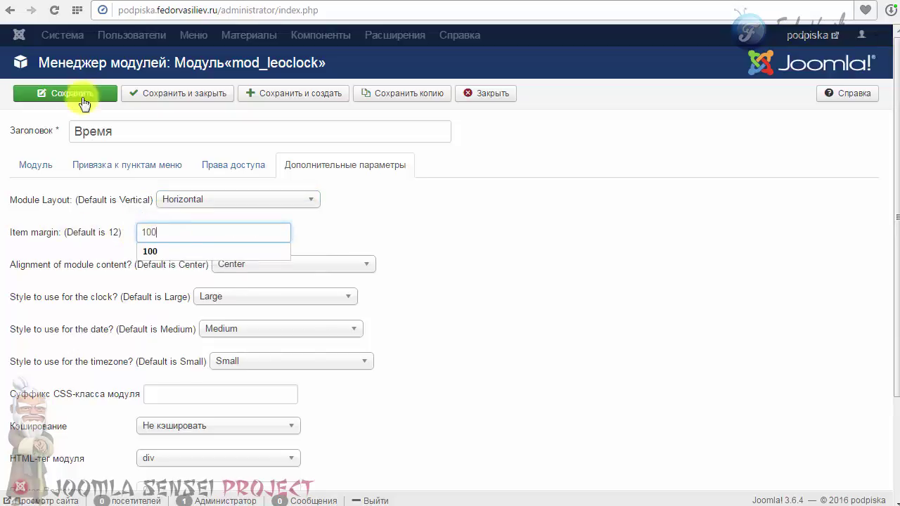
{"action": "left_click", "coordinate": [68, 94]}
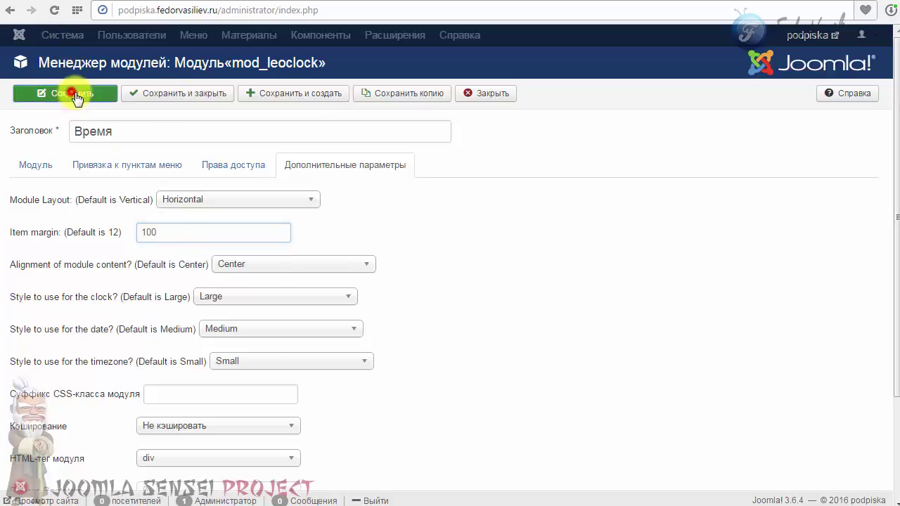
{"action": "left_click", "coordinate": [362, 1]}
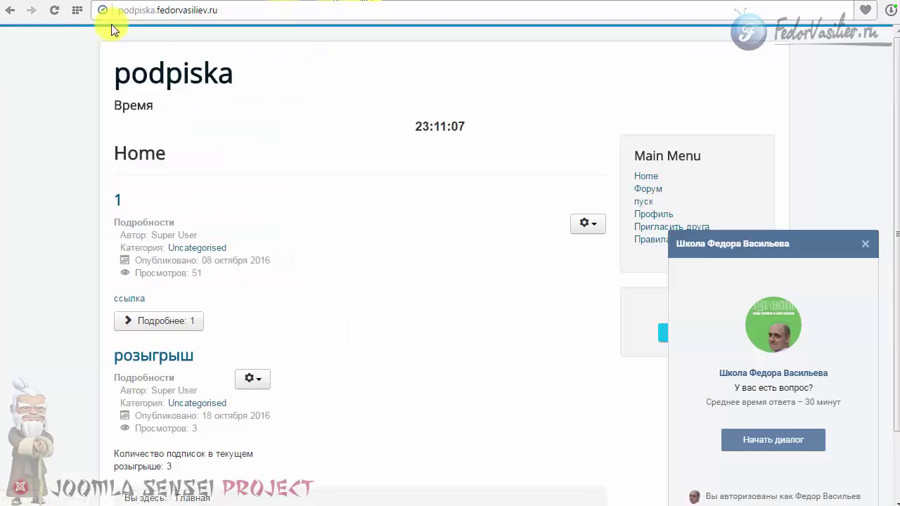
{"action": "left_click", "coordinate": [53, 11]}
{"action": "left_click_drag", "start_coordinate": [436, 128], "coordinate": [387, 125]}
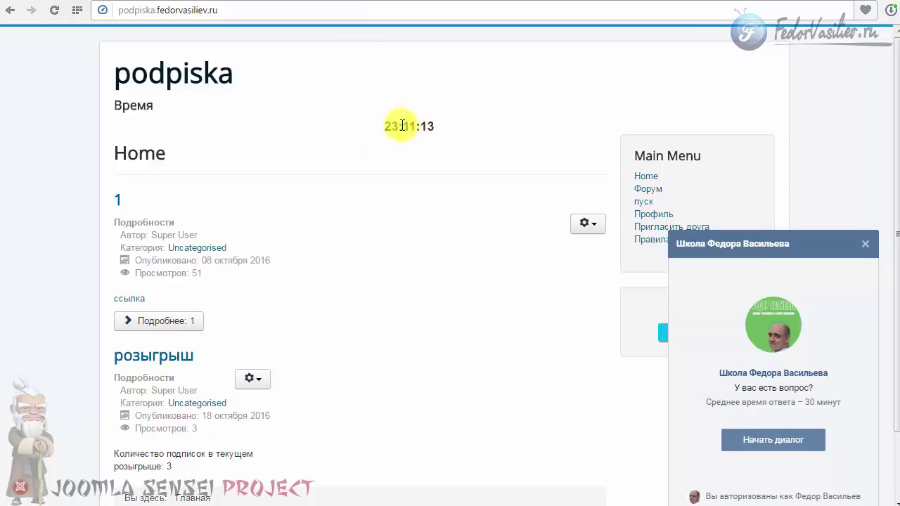
Return to the module settings and set "Alignment of module content?" to Left
{"action": "left_click", "coordinate": [325, 2]}
{"action": "triple_click", "coordinate": [92, 269]}
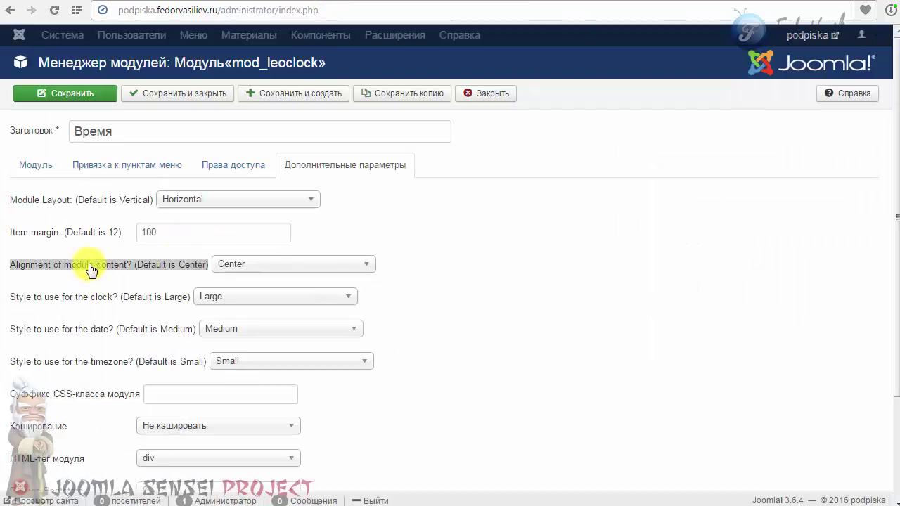
{"action": "left_click_drag", "start_coordinate": [39, 269], "coordinate": [200, 276]}
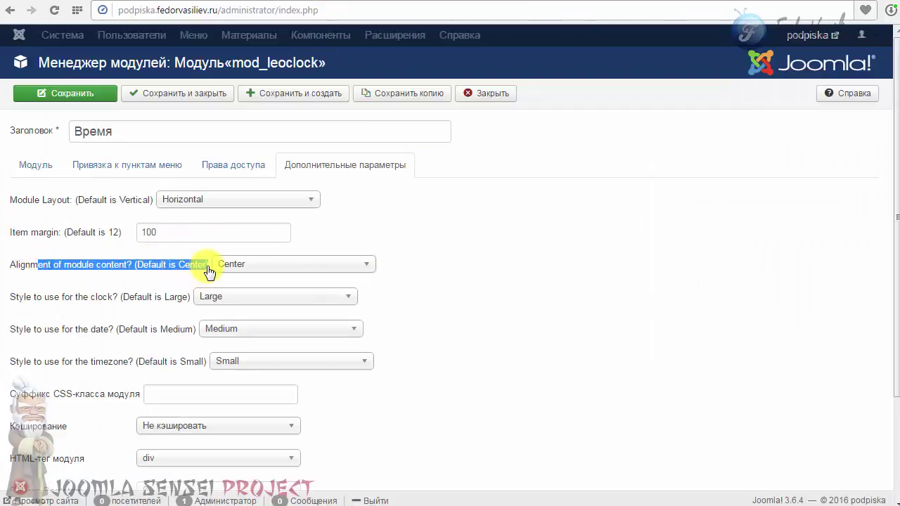
{"action": "left_click", "coordinate": [232, 266]}
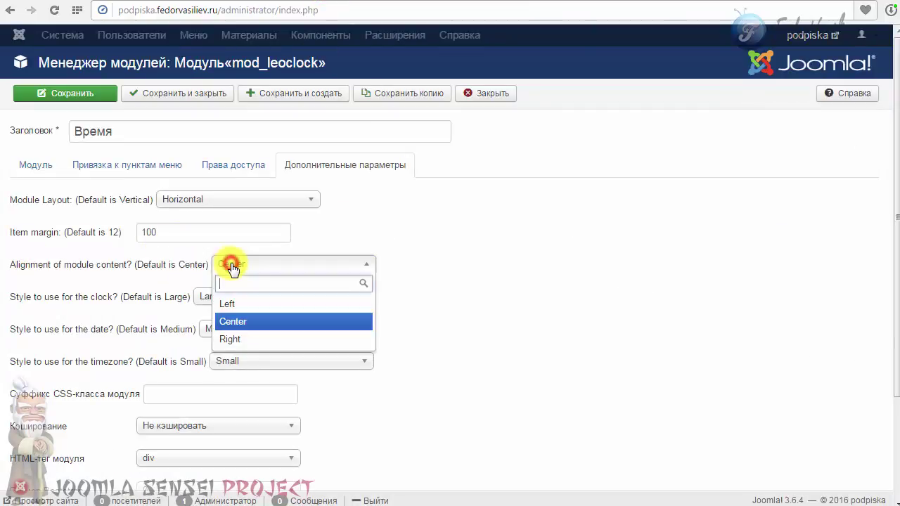
{"action": "left_click", "coordinate": [248, 303]}
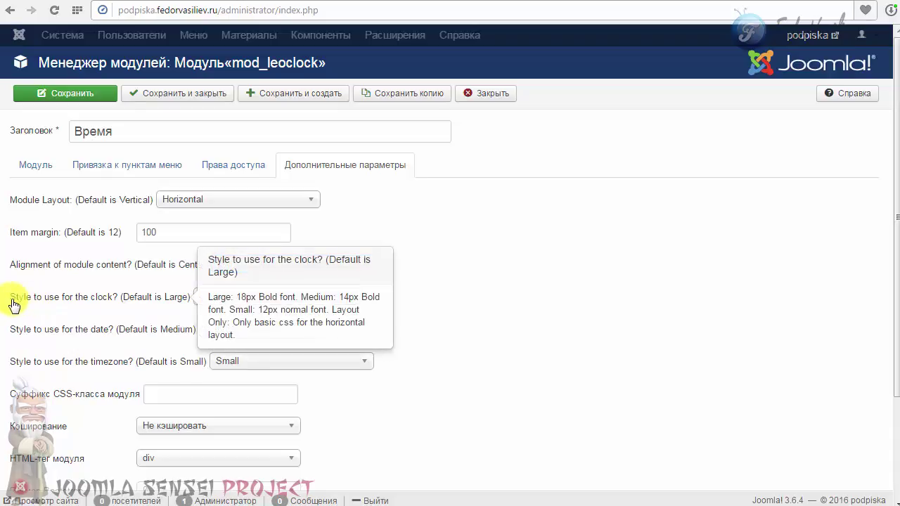
Set "Style to use for the clock?" to "Layout Only", save the module, and check the clock on the refreshed home page
{"action": "mouse_move", "coordinate": [6, 296]}
{"action": "left_mouse_down"}
{"action": "mouse_move", "coordinate": [75, 291]}
{"action": "mouse_move", "coordinate": [17, 303]}
{"action": "left_mouse_up"}
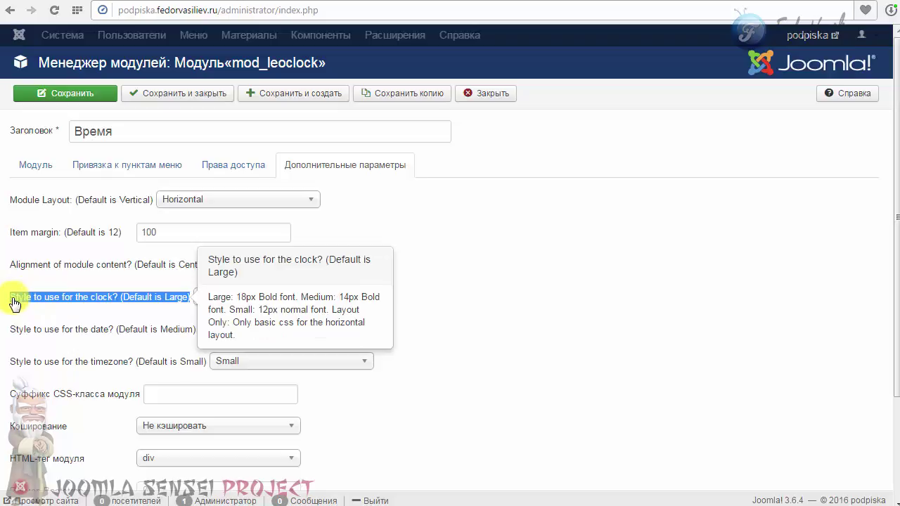
{"action": "left_click", "coordinate": [240, 297]}
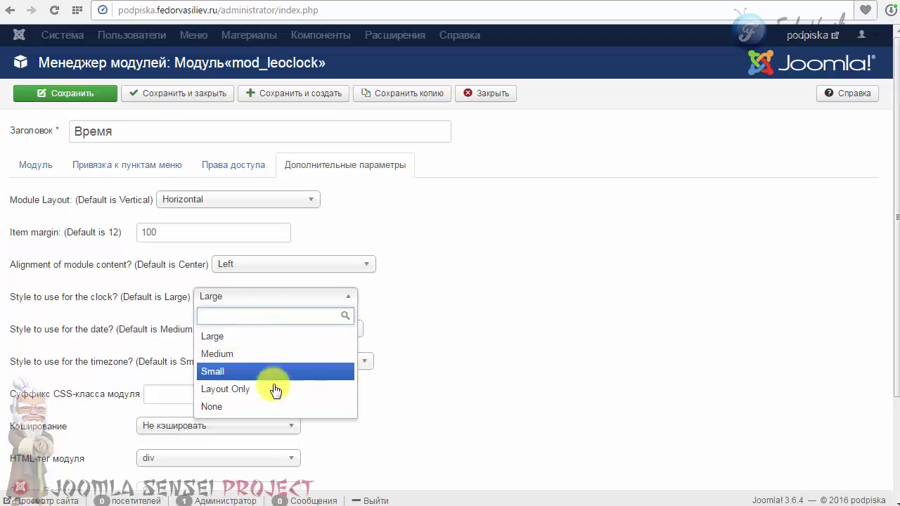
{"action": "left_click", "coordinate": [217, 391]}
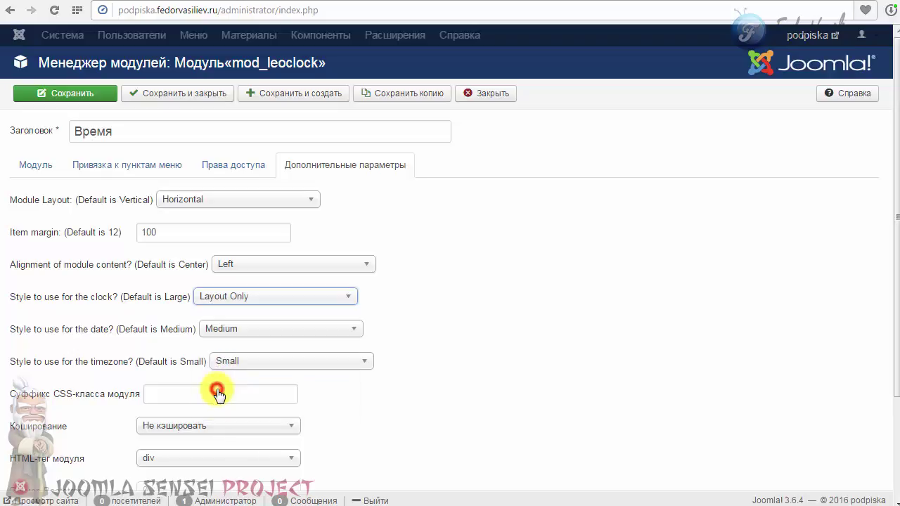
{"action": "left_click", "coordinate": [54, 103]}
{"action": "left_click", "coordinate": [345, 1]}
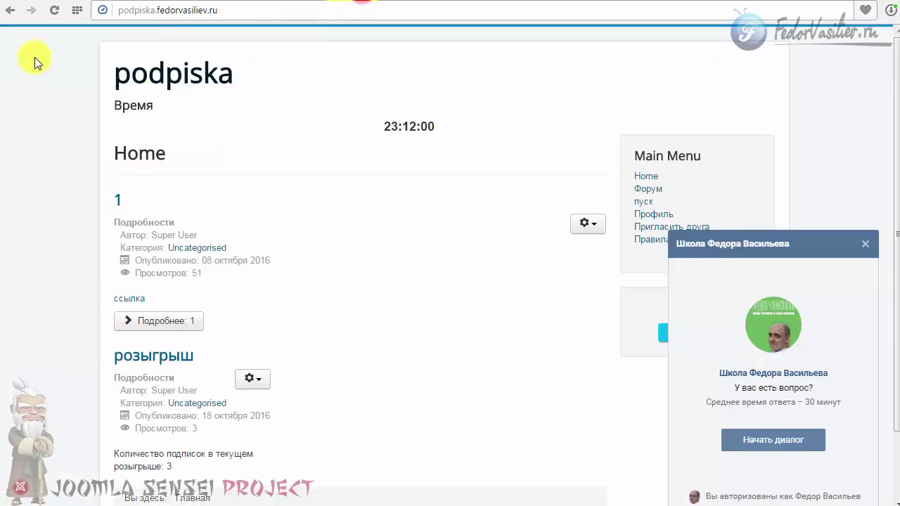
{"action": "left_click", "coordinate": [54, 11]}
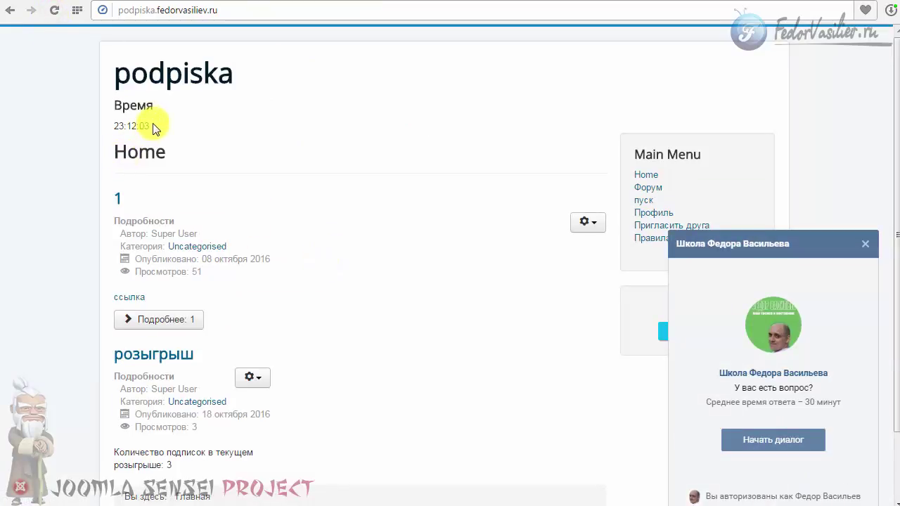
{"action": "left_click_drag", "start_coordinate": [153, 125], "coordinate": [119, 129]}
{"action": "left_click", "coordinate": [189, 130]}
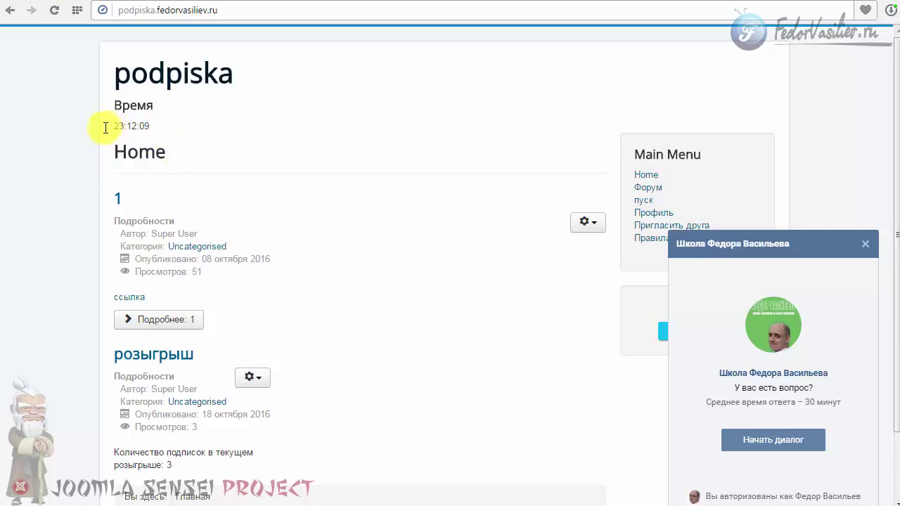
Set "Style to use for the clock?" to None, save the module, and check the clock on the home page
{"action": "key", "text": "ctrl+Tab"}
{"action": "left_click", "coordinate": [244, 301]}
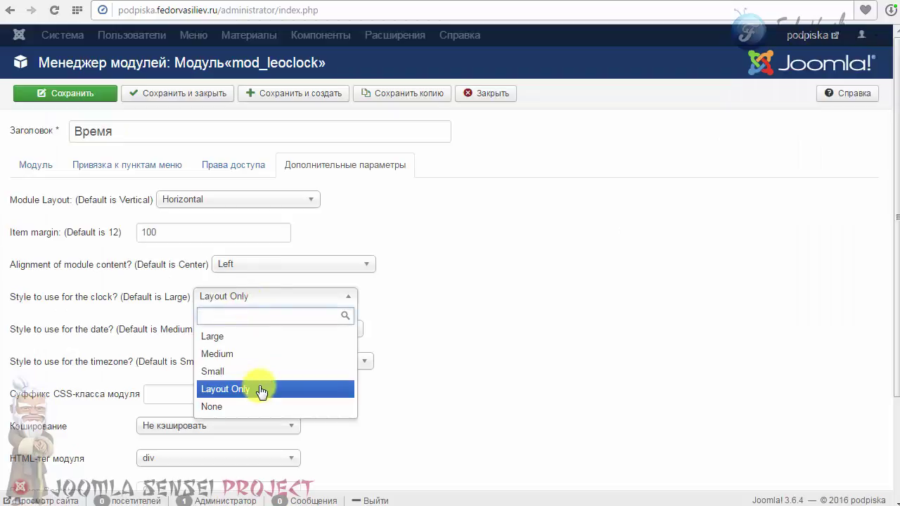
{"action": "left_click", "coordinate": [220, 407]}
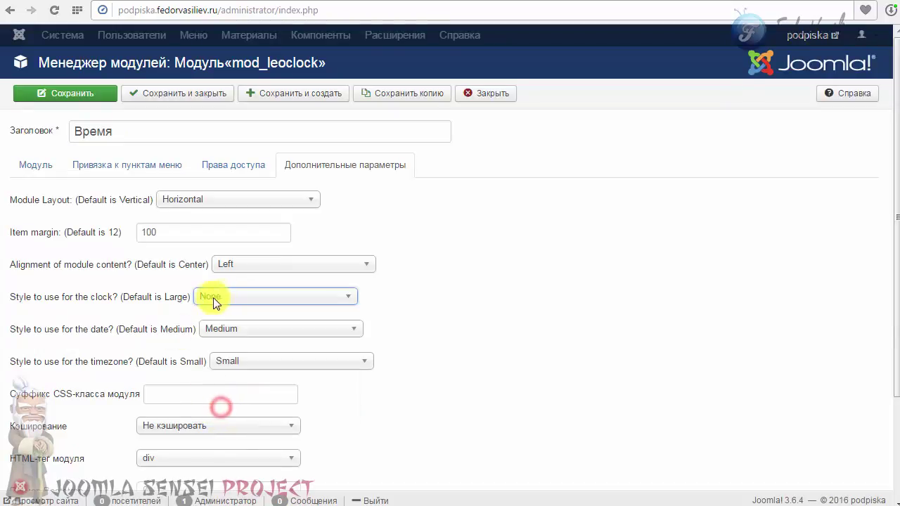
{"action": "left_click", "coordinate": [65, 93]}
{"action": "key", "text": "ctrl+Tab"}
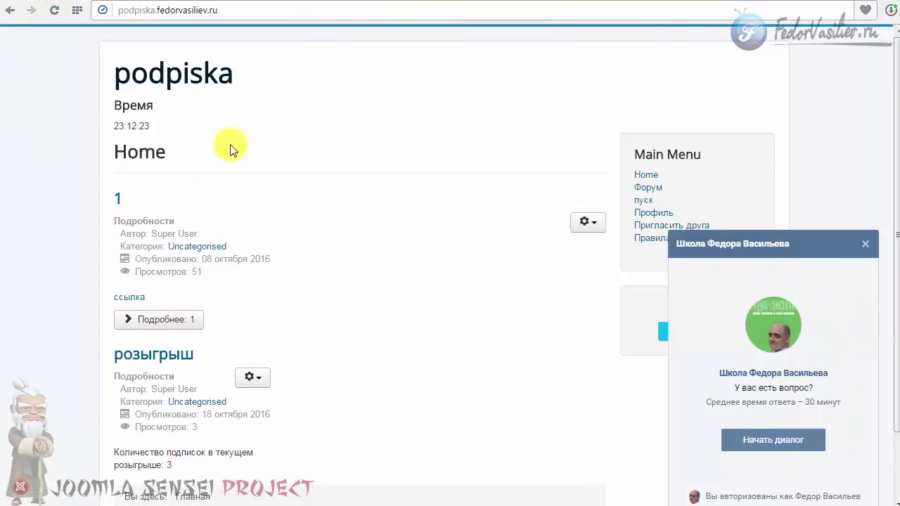
{"action": "left_click_drag", "start_coordinate": [143, 125], "coordinate": [119, 127]}
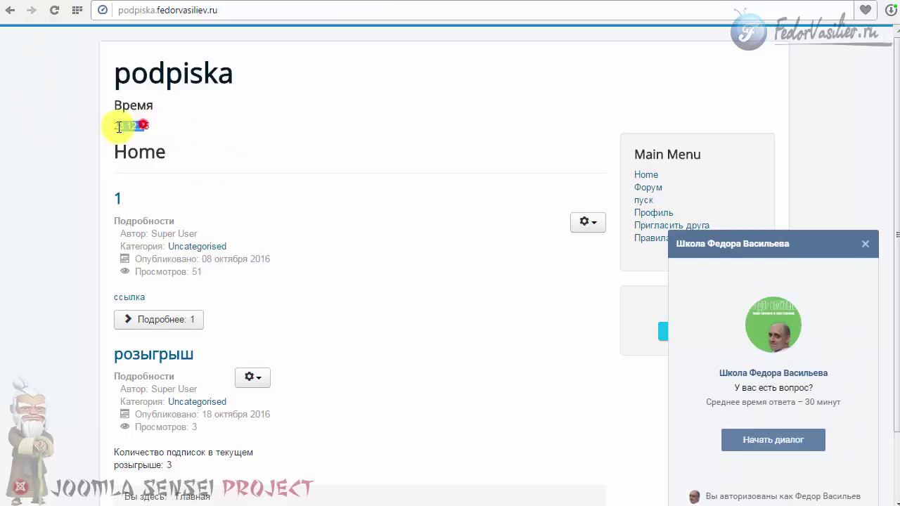
Set "Style to use for the clock?" to Large, save the module, and check the clock on the refreshed home page
{"action": "key", "text": "ctrl+Tab"}
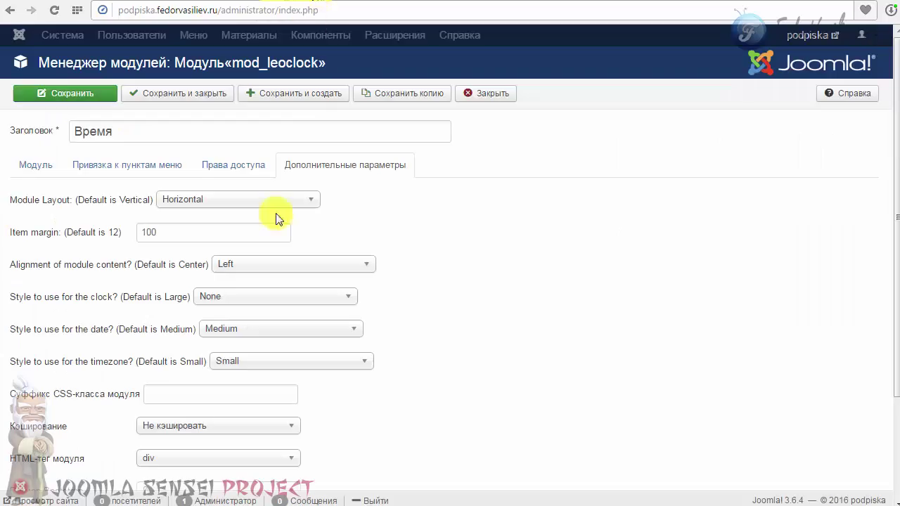
{"action": "left_click", "coordinate": [252, 265]}
{"action": "left_click", "coordinate": [250, 304]}
{"action": "left_click", "coordinate": [242, 301]}
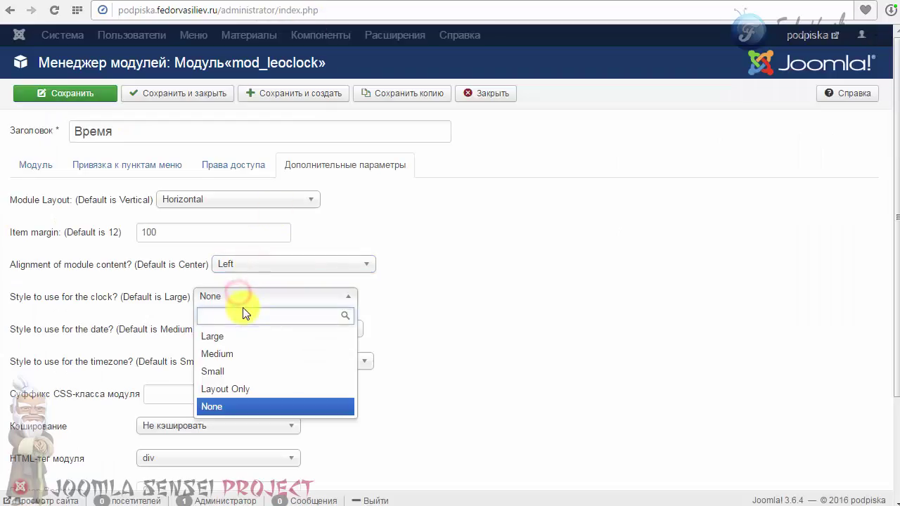
{"action": "left_click", "coordinate": [232, 336]}
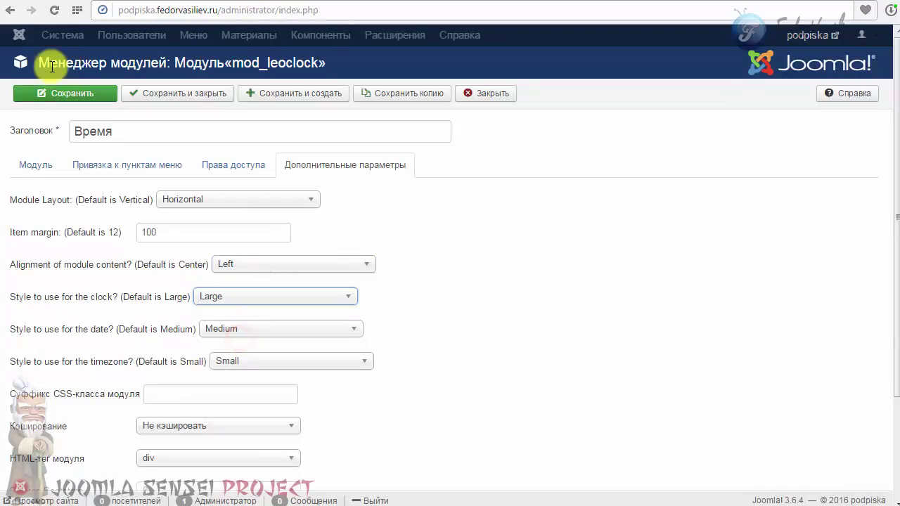
{"action": "left_click", "coordinate": [68, 93]}
{"action": "left_click", "coordinate": [368, 2]}
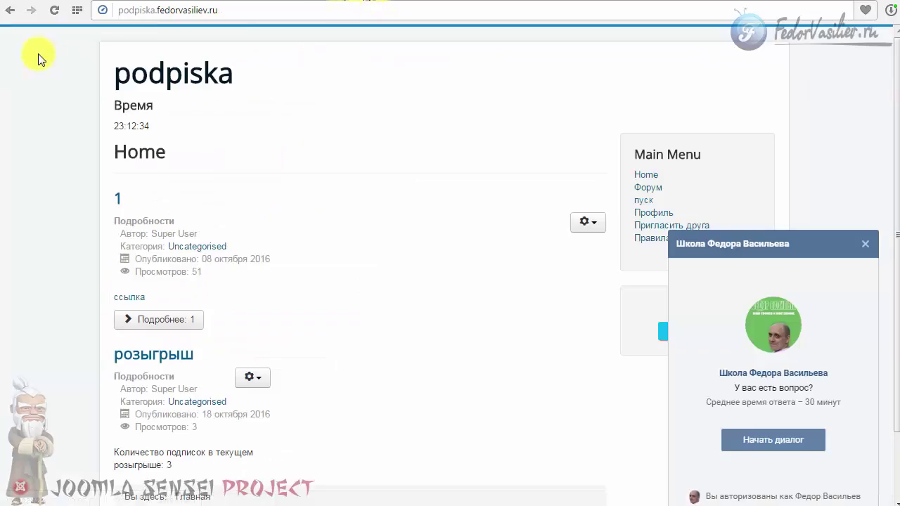
{"action": "left_click", "coordinate": [48, 19]}
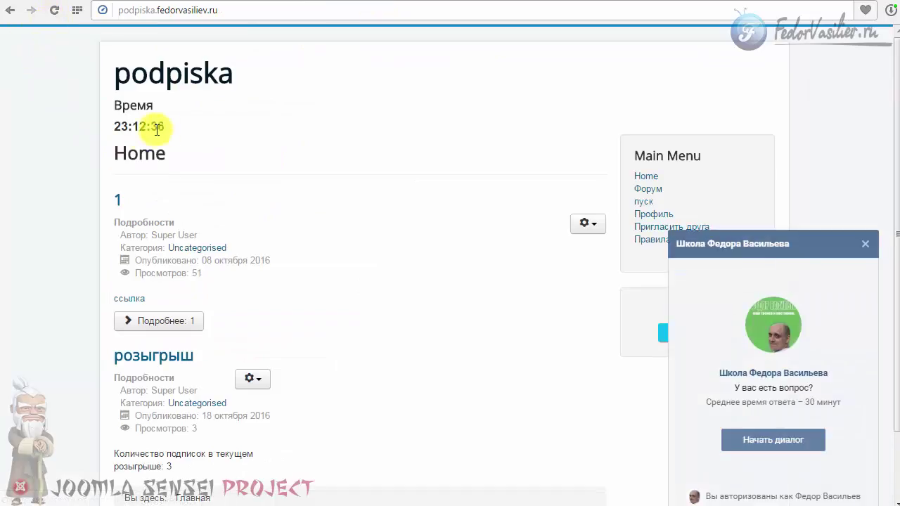
{"action": "left_click_drag", "start_coordinate": [173, 125], "coordinate": [140, 126]}
{"action": "left_click", "coordinate": [227, 126]}
Return to the module settings and review the date style, timezone style and remaining additional parameters
{"action": "key", "text": "ctrl+Tab"}
{"action": "left_click_drag", "start_coordinate": [194, 329], "coordinate": [35, 332]}
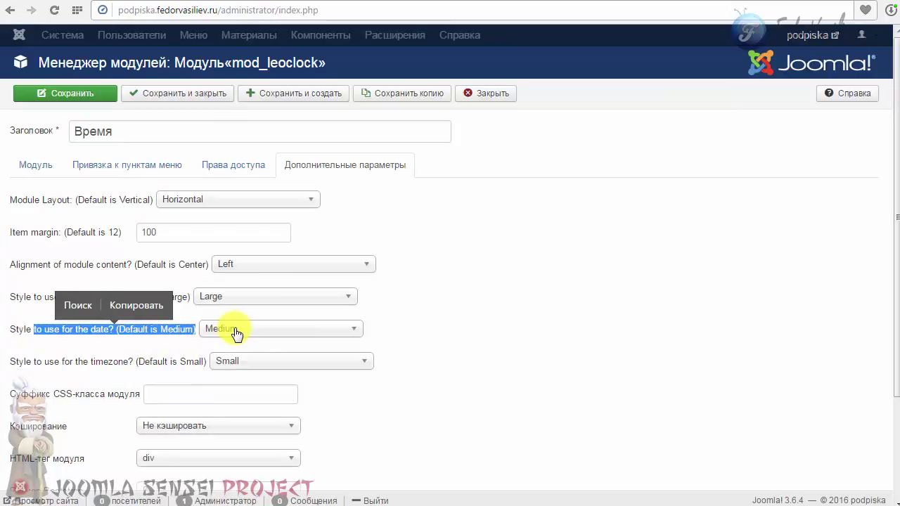
{"action": "mouse_move", "coordinate": [104, 336]}
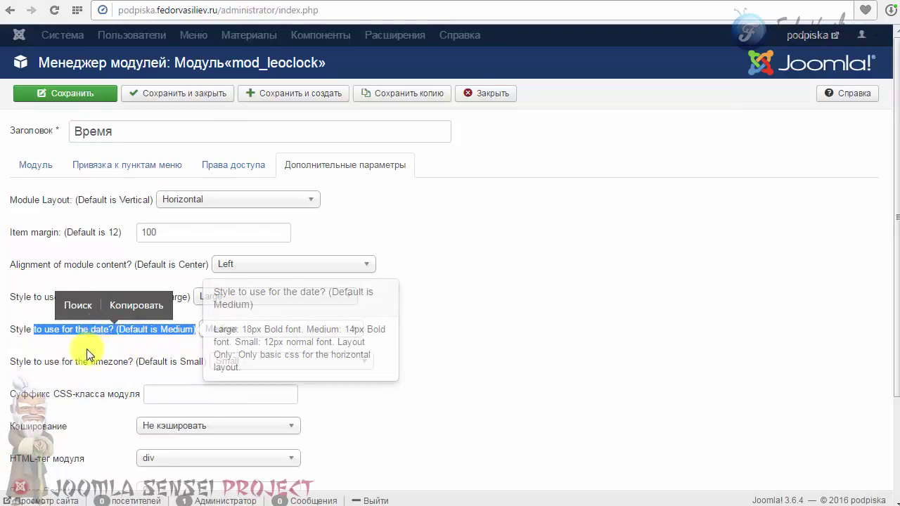
{"action": "left_click", "coordinate": [43, 363]}
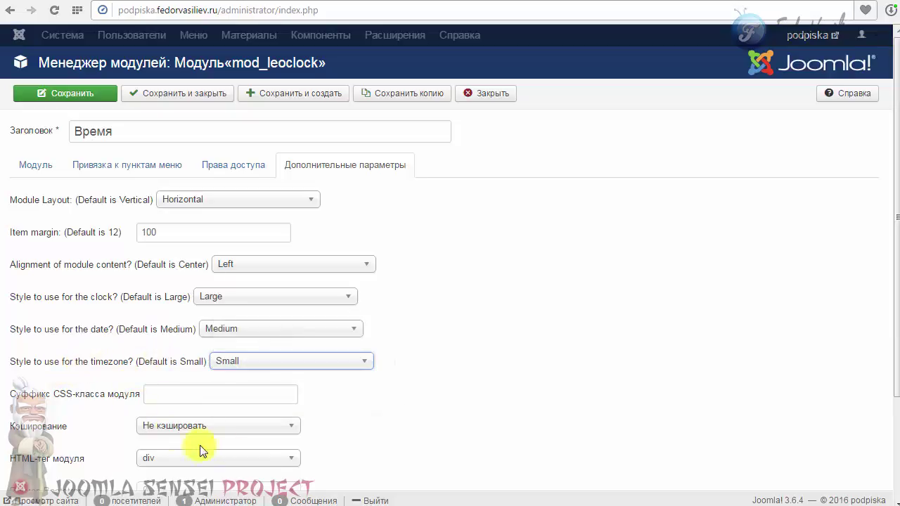
{"action": "left_click", "coordinate": [265, 362]}
{"action": "left_click", "coordinate": [266, 363]}
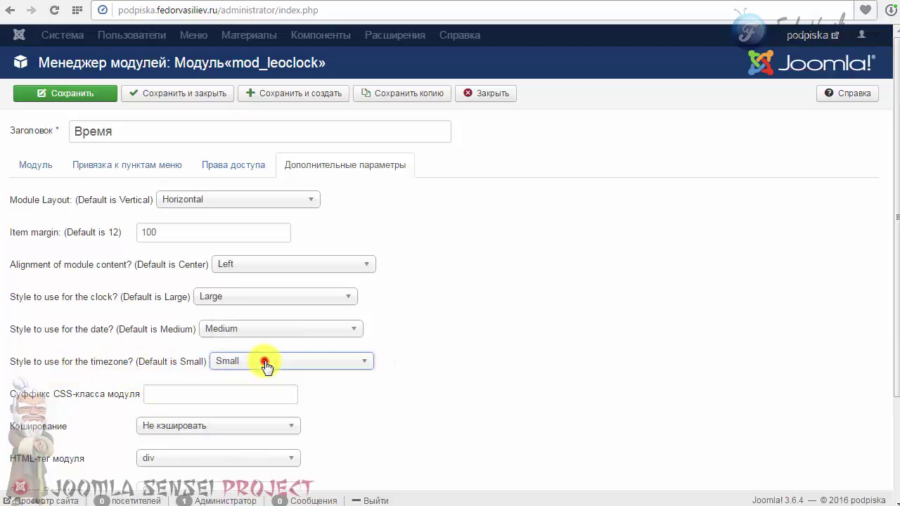
{"action": "scroll", "coordinate": [264, 360], "scroll_direction": "down", "scroll_amount": 2}
{"action": "scroll", "coordinate": [265, 360], "scroll_direction": "down", "scroll_amount": 1}
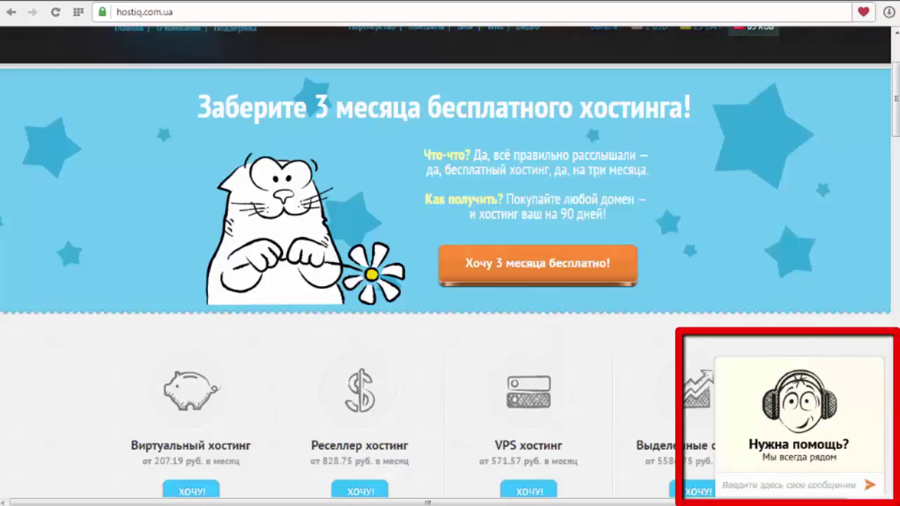
On the hostiq.com.ua hosting site, open the support chat to view its message form, and minimize it again
{"action": "left_click", "coordinate": [793, 446]}
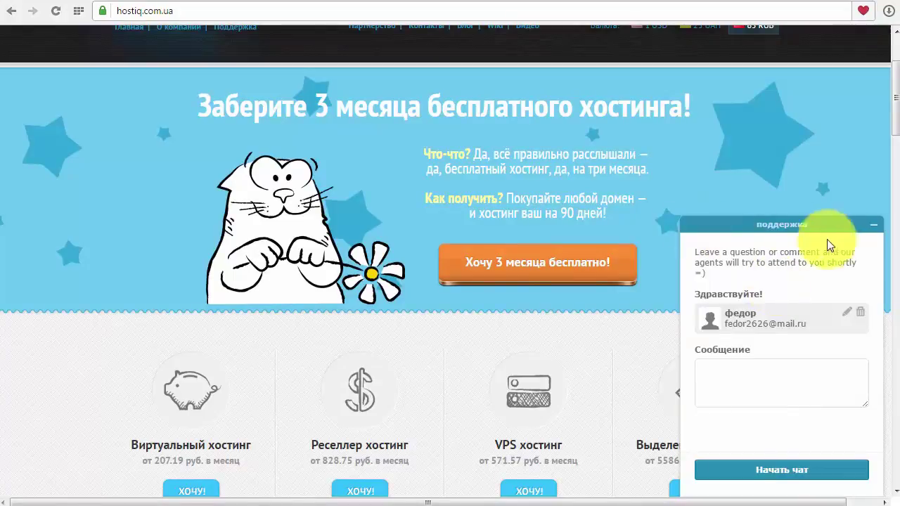
{"action": "left_click", "coordinate": [872, 225]}
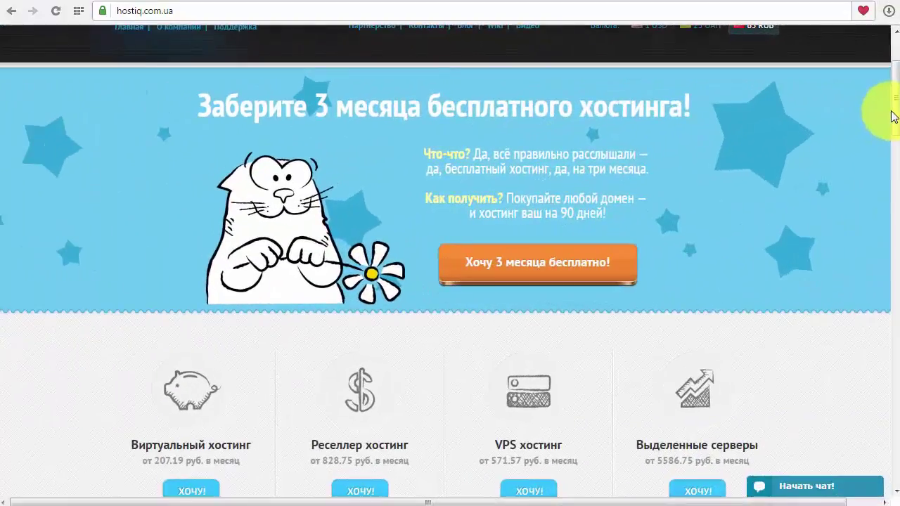
{"action": "mouse_move", "coordinate": [894, 110]}
{"action": "left_mouse_down"}
{"action": "mouse_move", "coordinate": [896, 141]}
{"action": "mouse_move", "coordinate": [893, 101]}
{"action": "mouse_move", "coordinate": [898, 110]}
{"action": "left_mouse_up"}
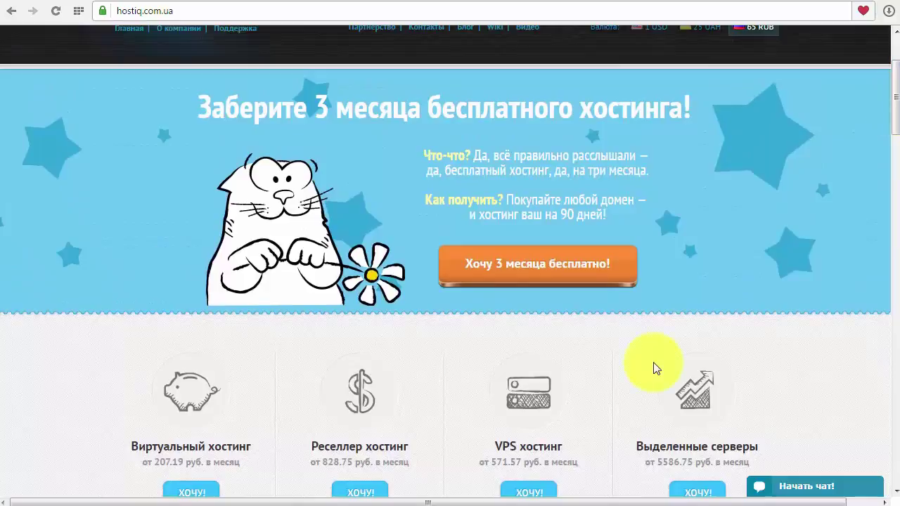